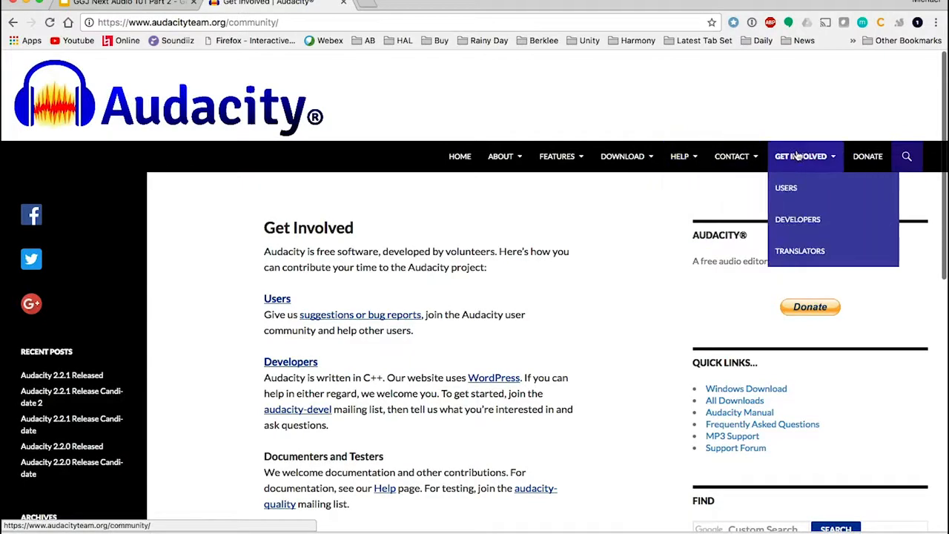
Return to the Audacity home page and search it for 'docu'
click(460, 156)
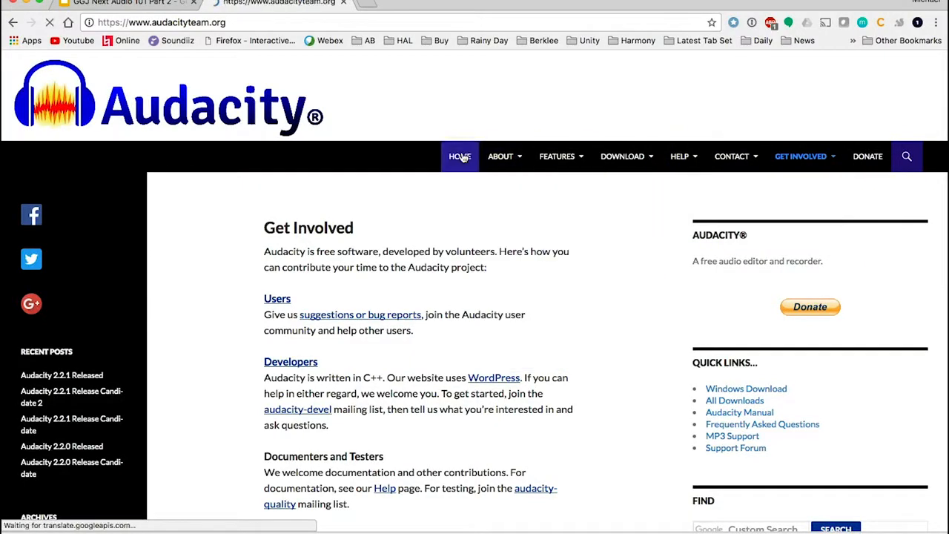
scroll(375, 261, down, 5)
scroll(376, 261, down, 2)
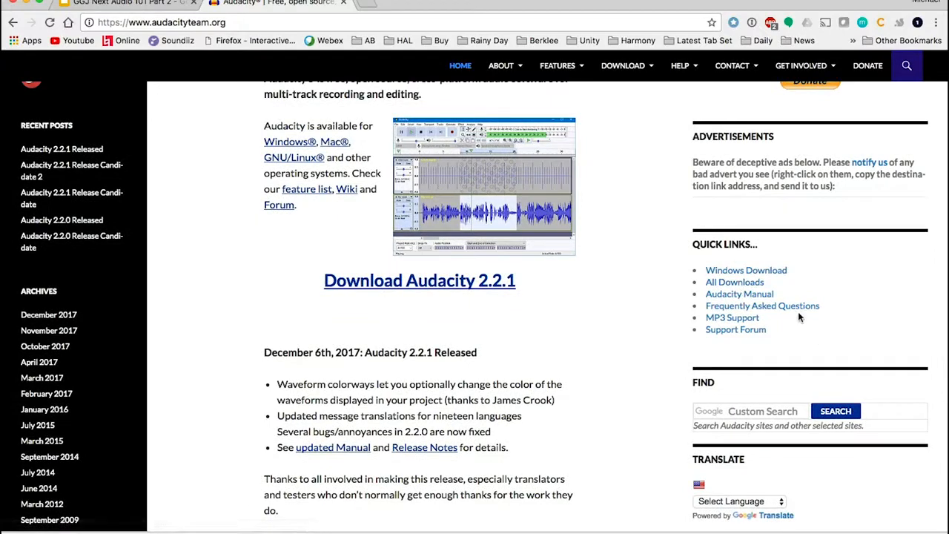
key(super+f)
text(docu)
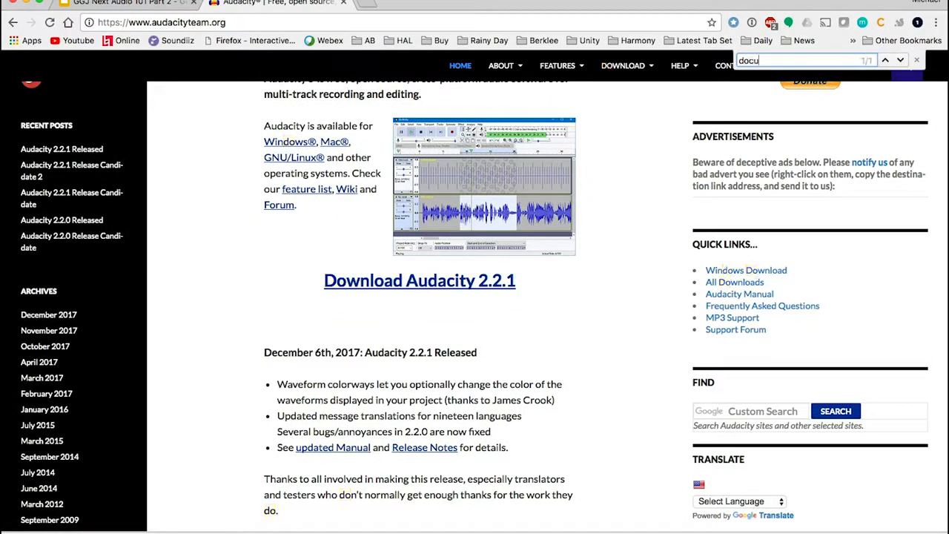
scroll(475, 306, up, 5)
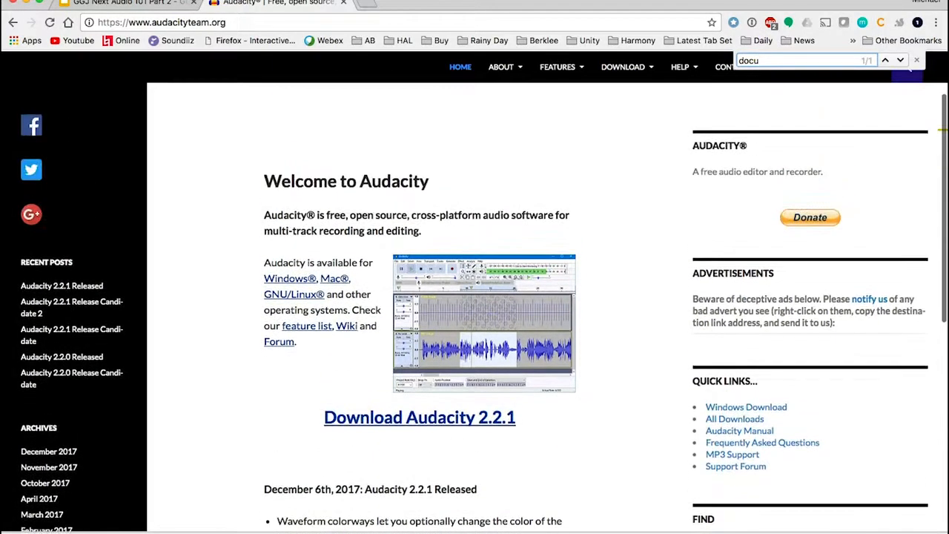
key(super+f)
scroll(474, 306, down, 10)
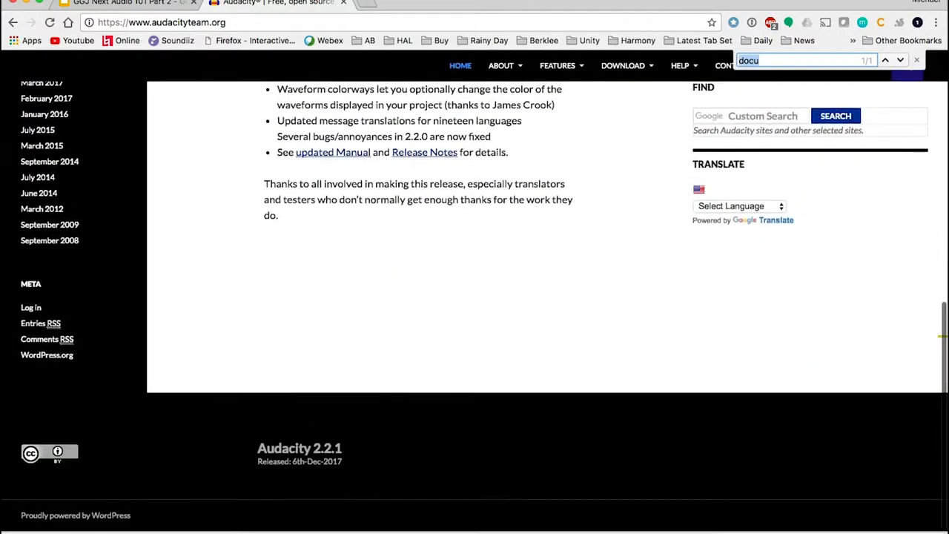
scroll(475, 306, up, 10)
scroll(859, 291, up, 2)
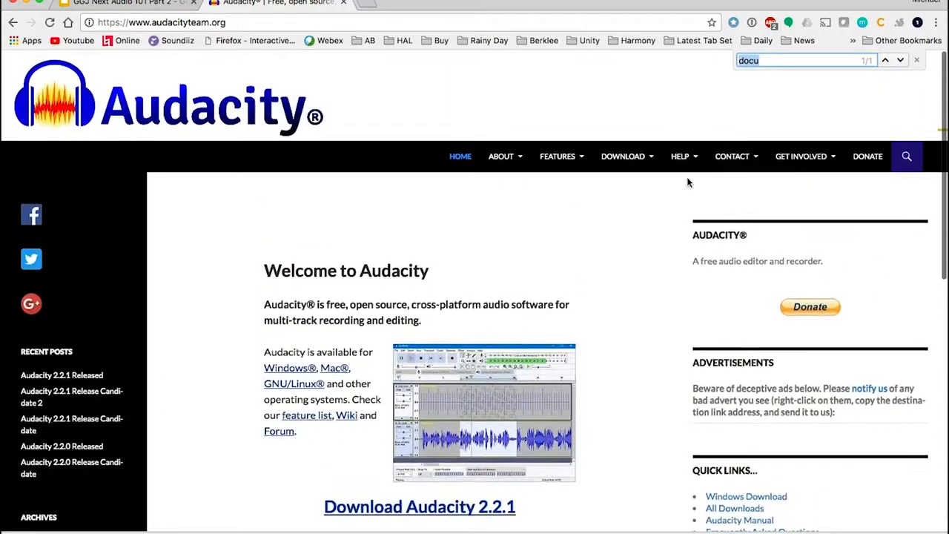
Open the Audacity documentation page from the Help menu
mouse_move(682, 158)
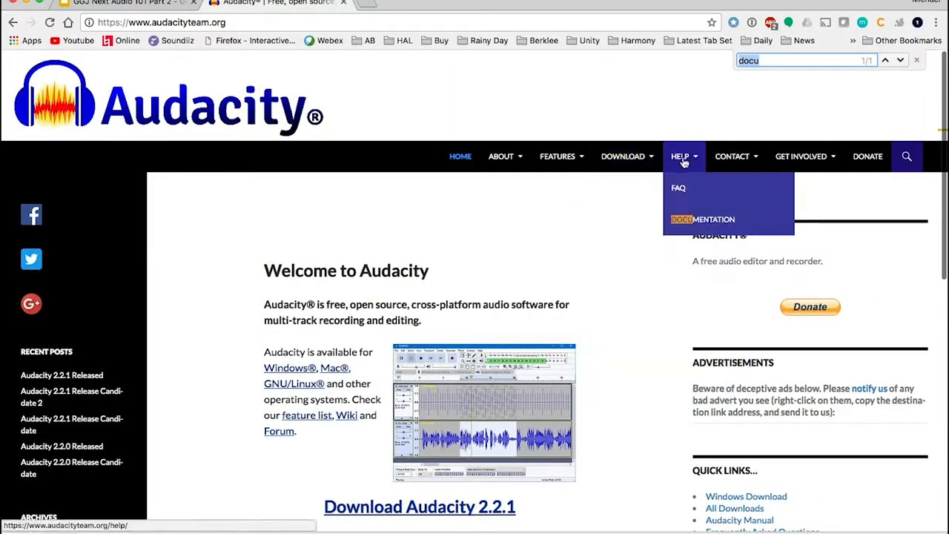
click(691, 220)
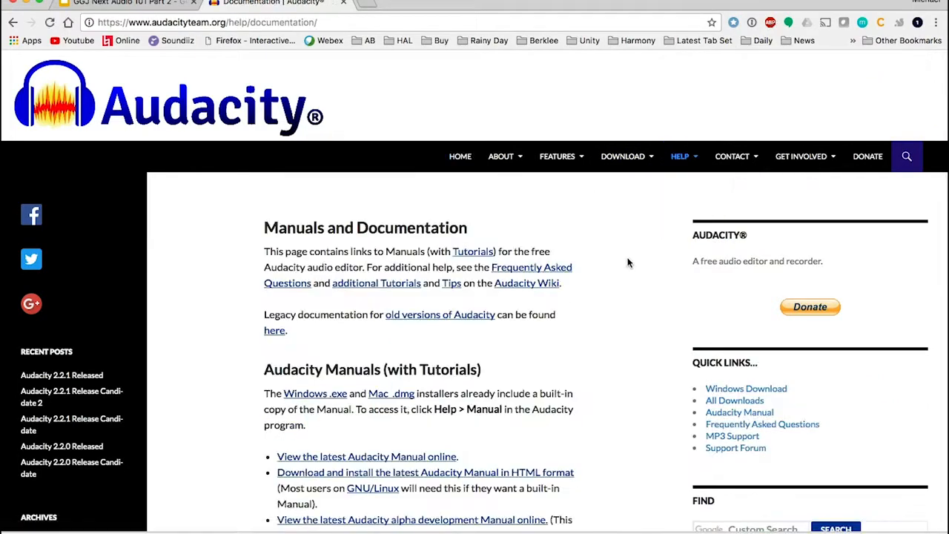
scroll(591, 299, down, 3)
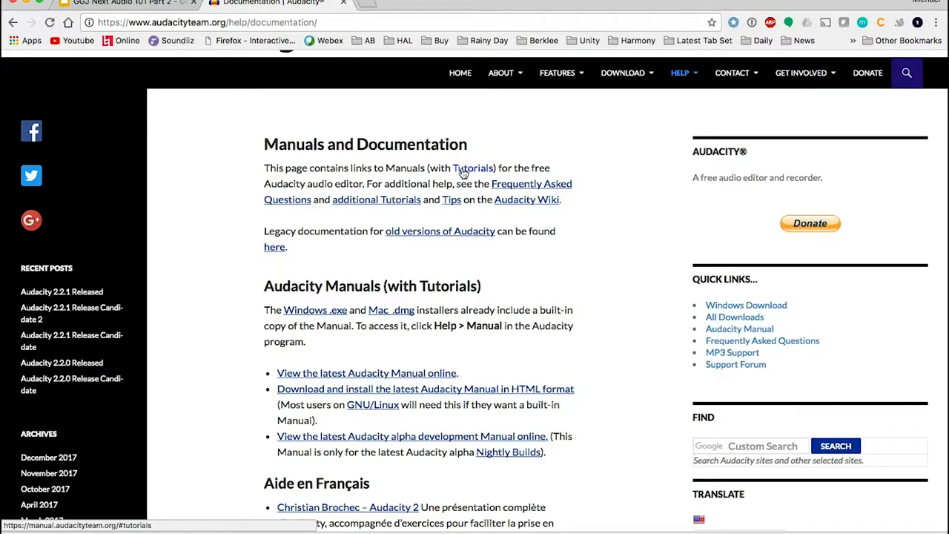
Go to Frequently Asked Questions and view the FAQ in the online Manual
click(515, 187)
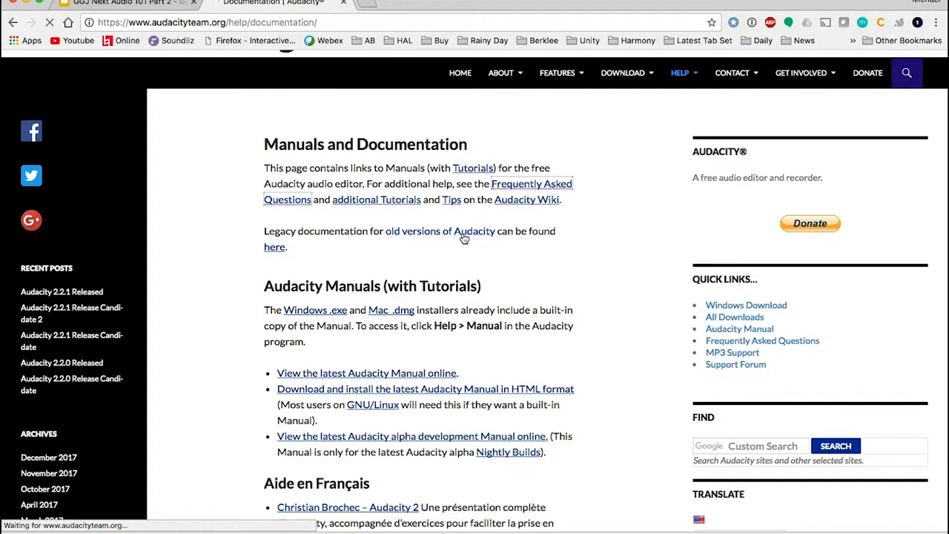
scroll(462, 235, down, 5)
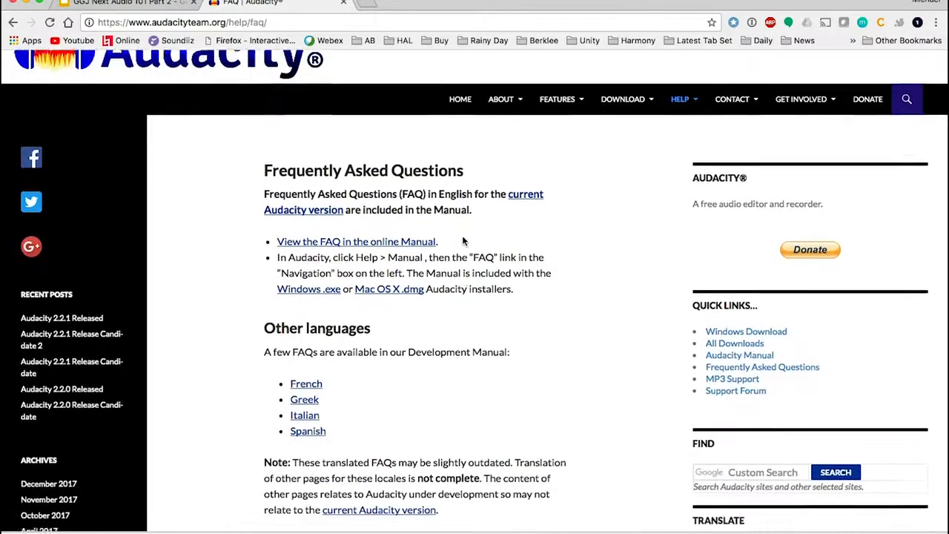
scroll(433, 240, up, 2)
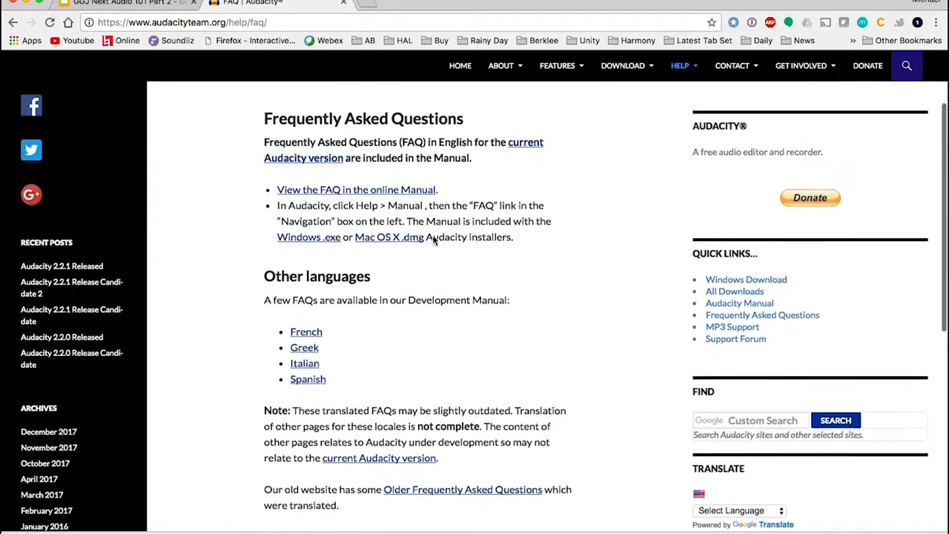
click(387, 192)
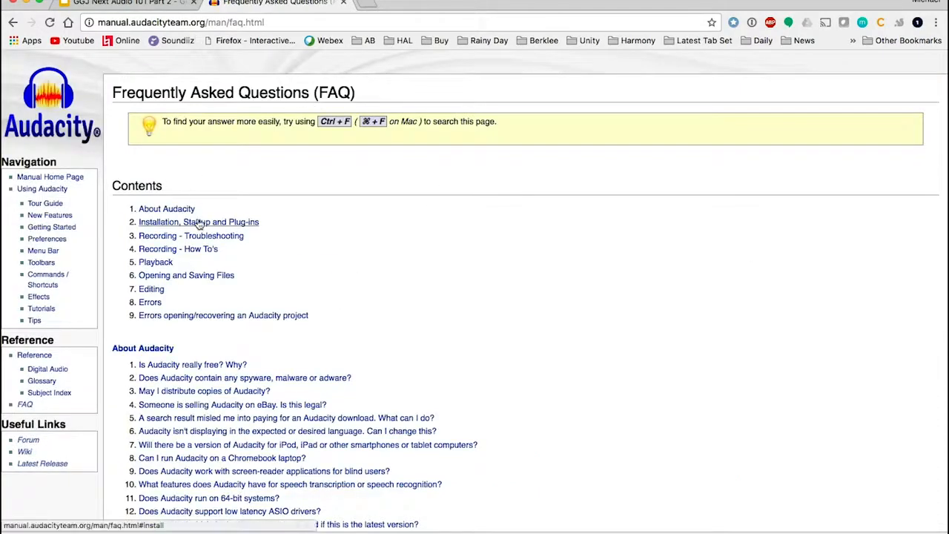
scroll(194, 208, down, 2)
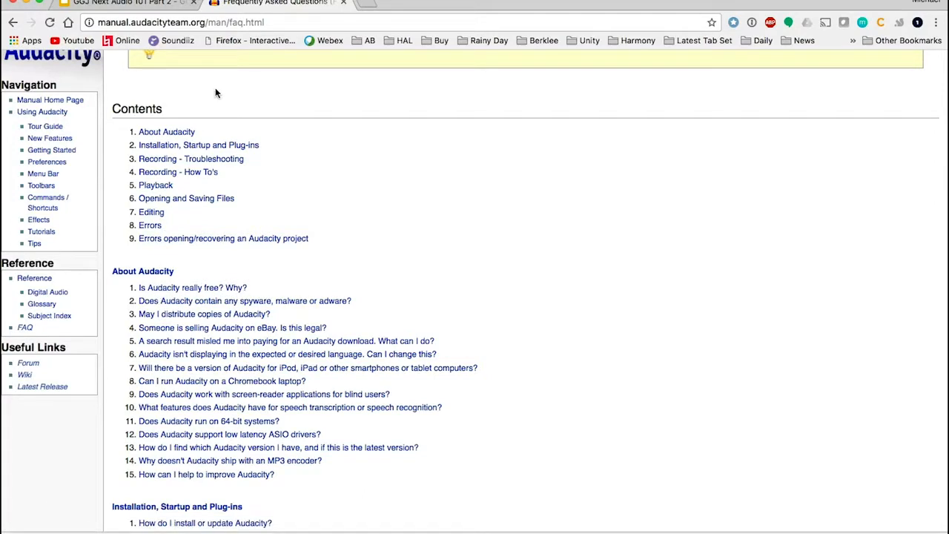
scroll(215, 92, down, 15)
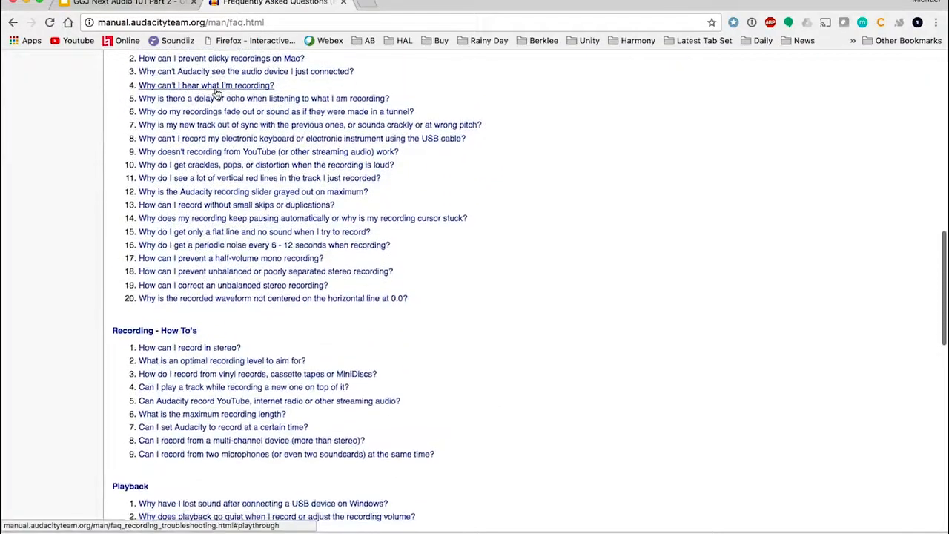
scroll(215, 92, up, 15)
mouse_move(186, 532)
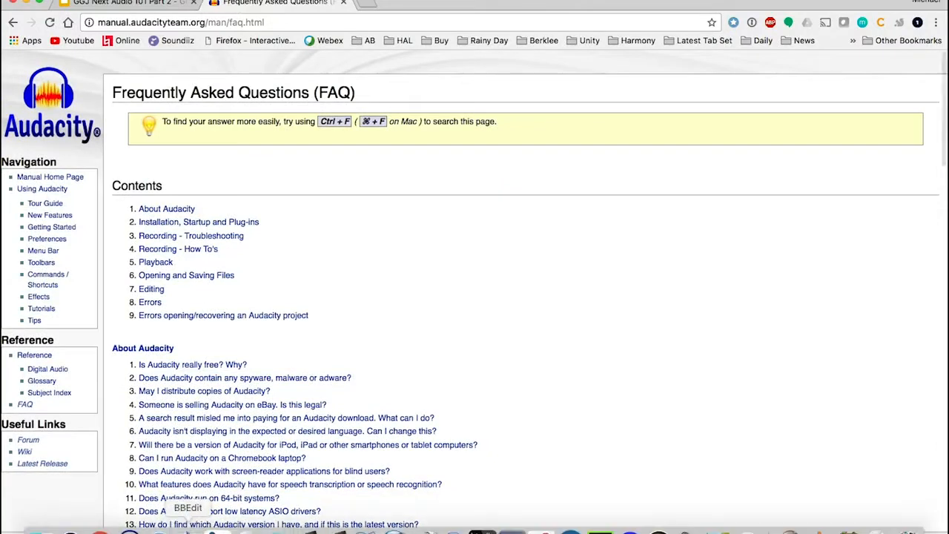
Launch Audacity from the Dock and dismiss the Welcome to Audacity dialog
click(129, 529)
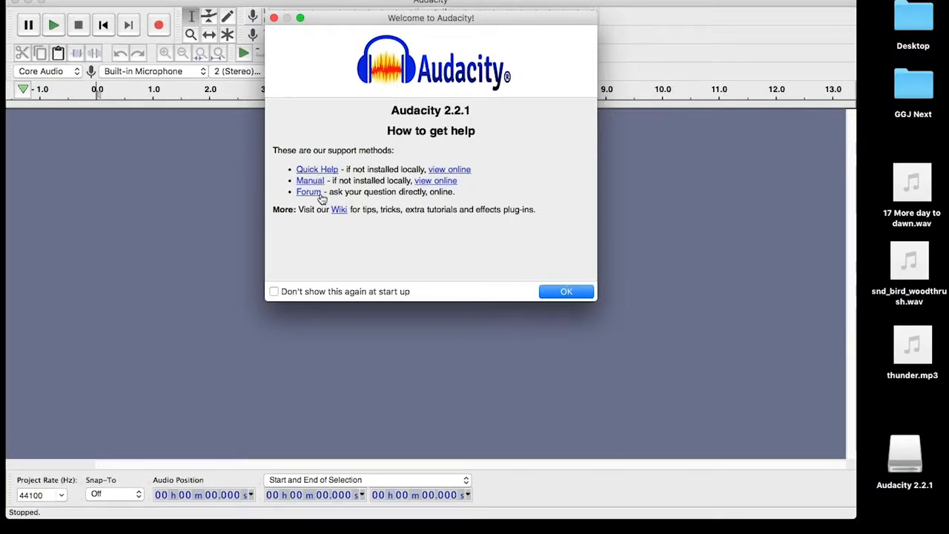
click(554, 292)
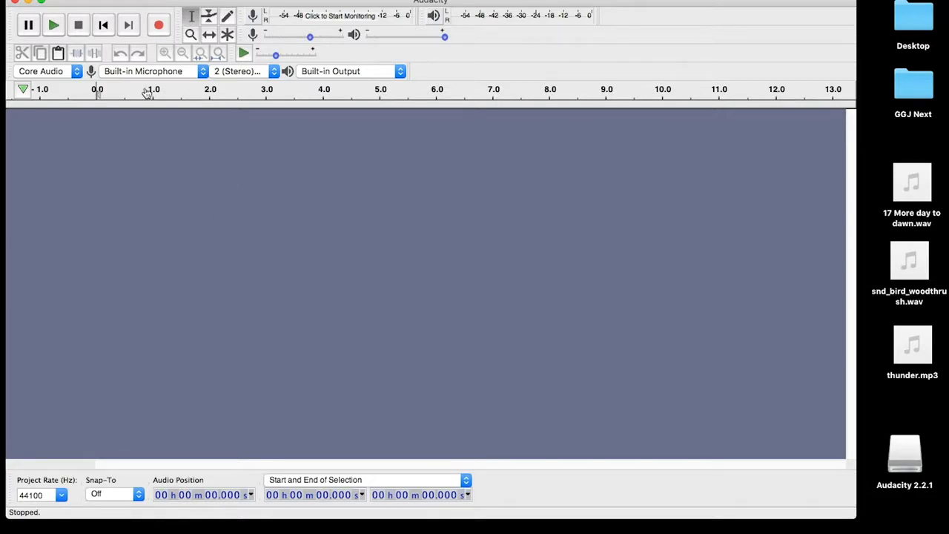
click(53, 0)
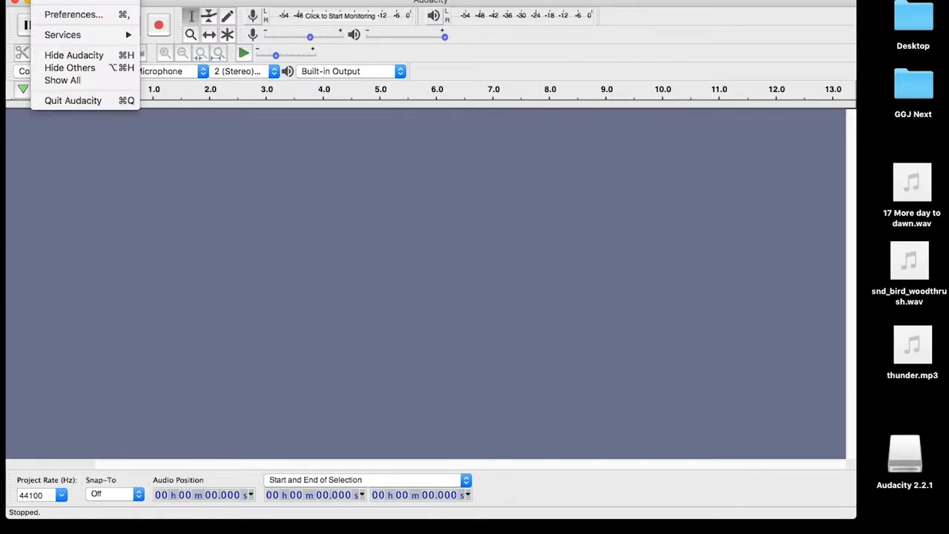
click(72, 14)
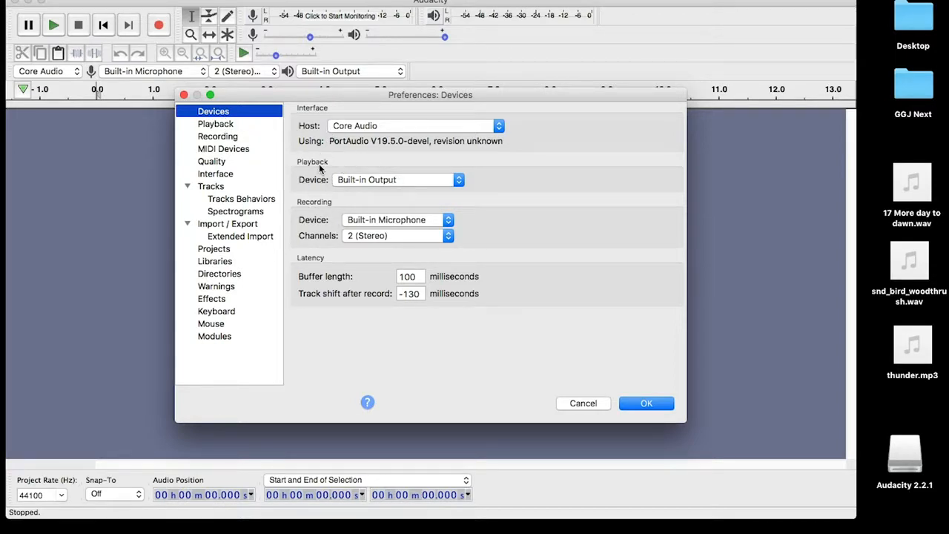
click(341, 184)
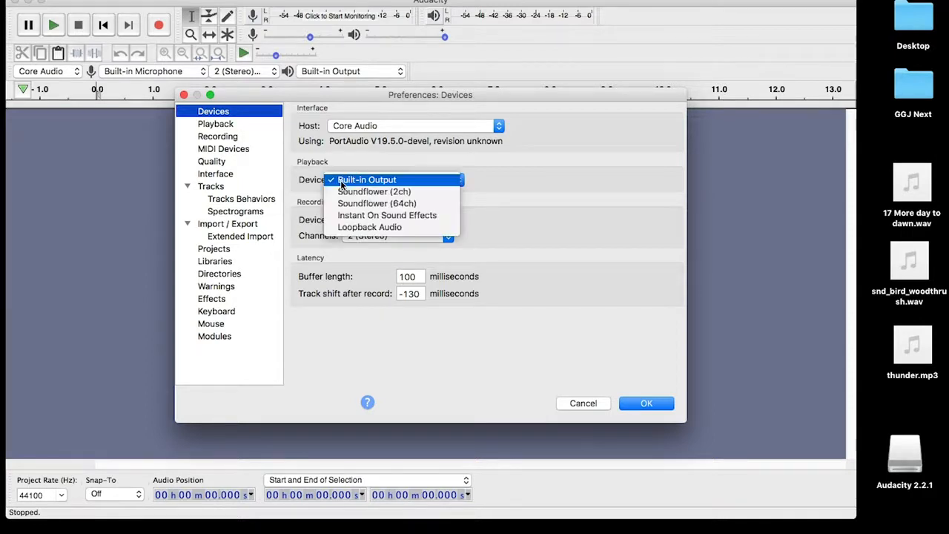
click(312, 183)
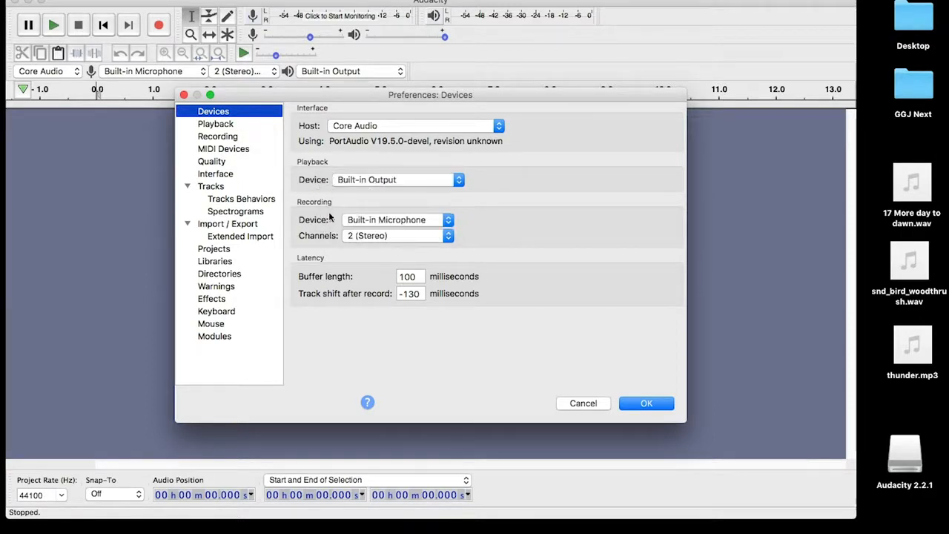
click(355, 221)
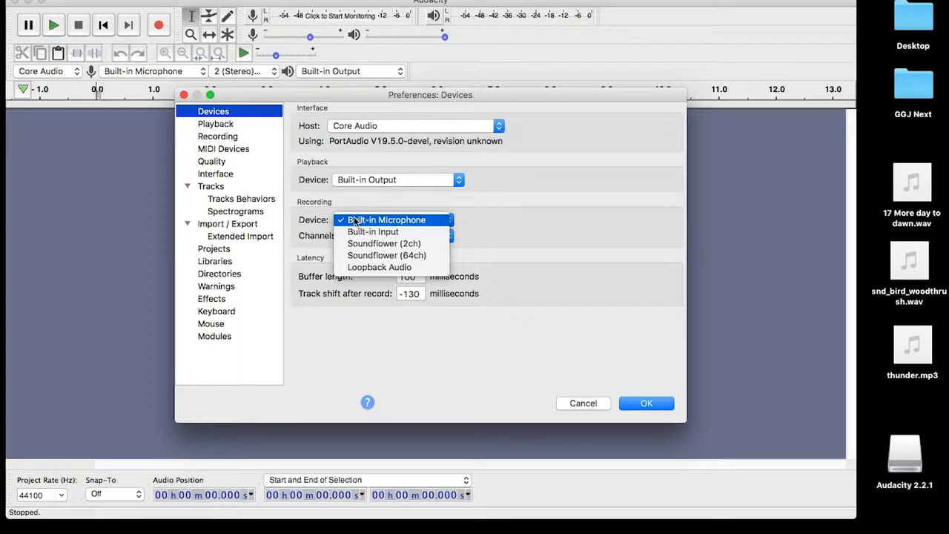
click(479, 225)
click(396, 219)
click(479, 210)
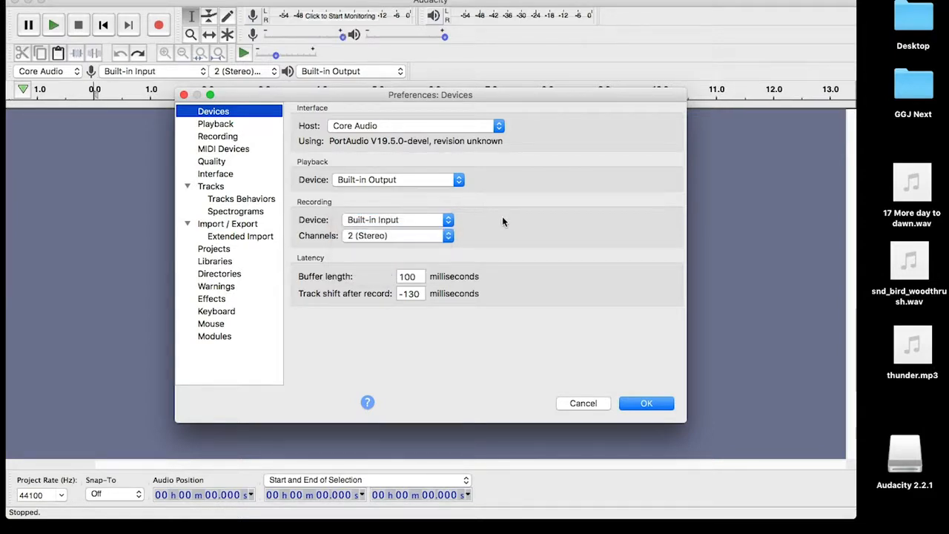
click(444, 220)
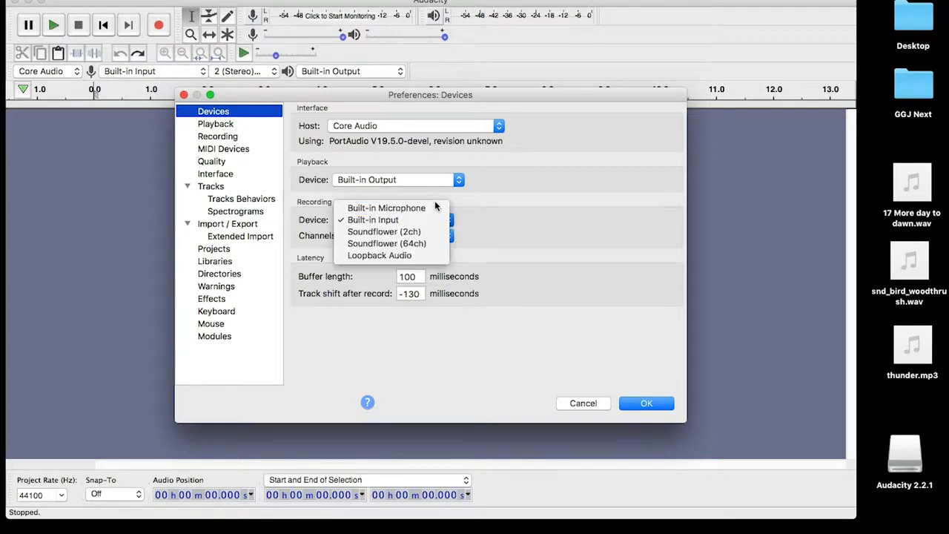
click(434, 208)
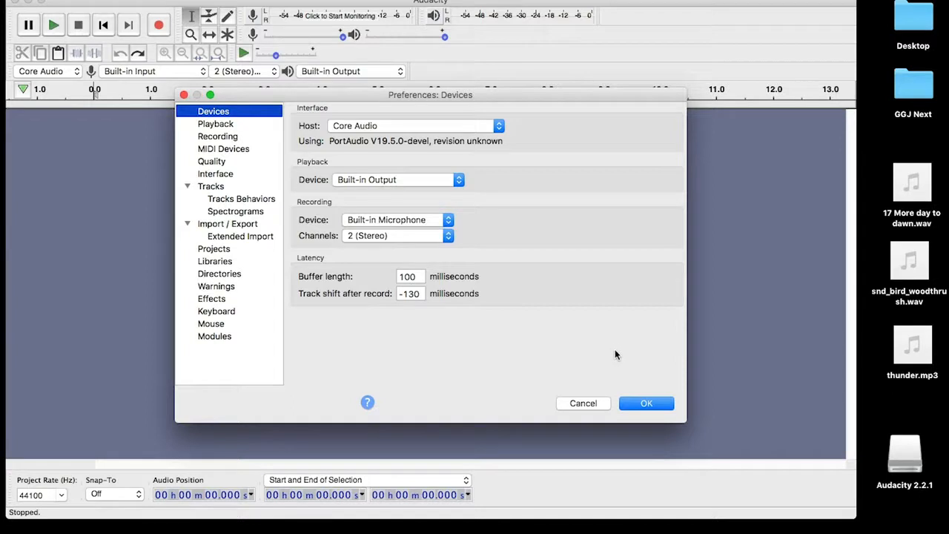
click(656, 404)
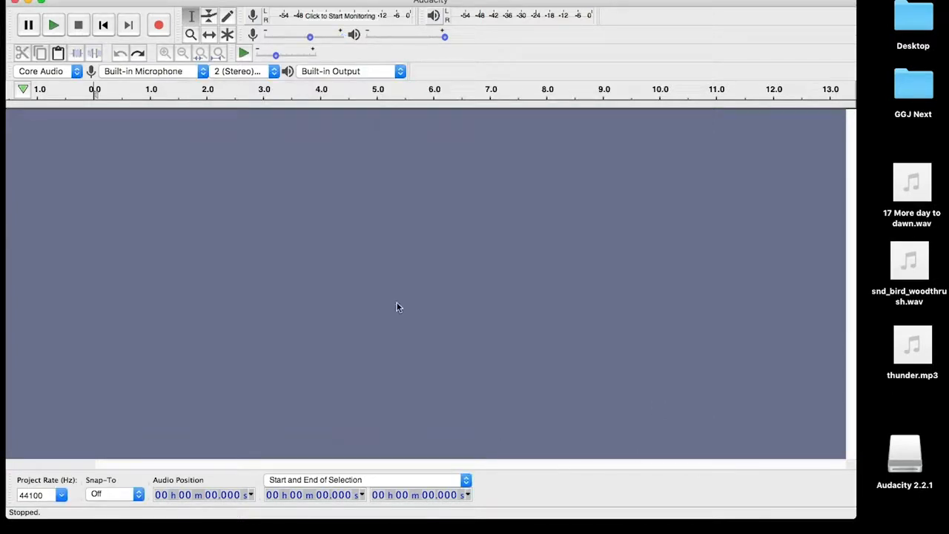
Record about 11 seconds of microphone speech into a new stereo track
click(161, 28)
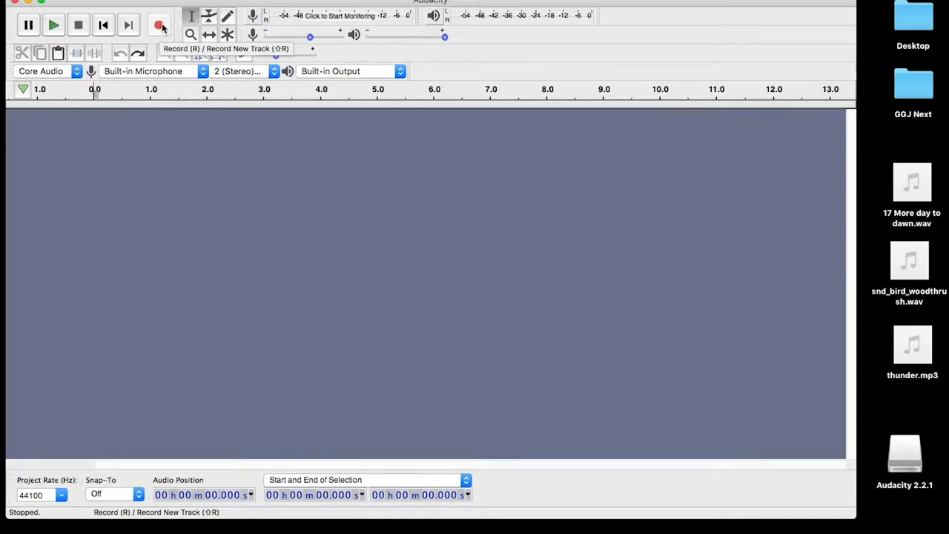
click(161, 26)
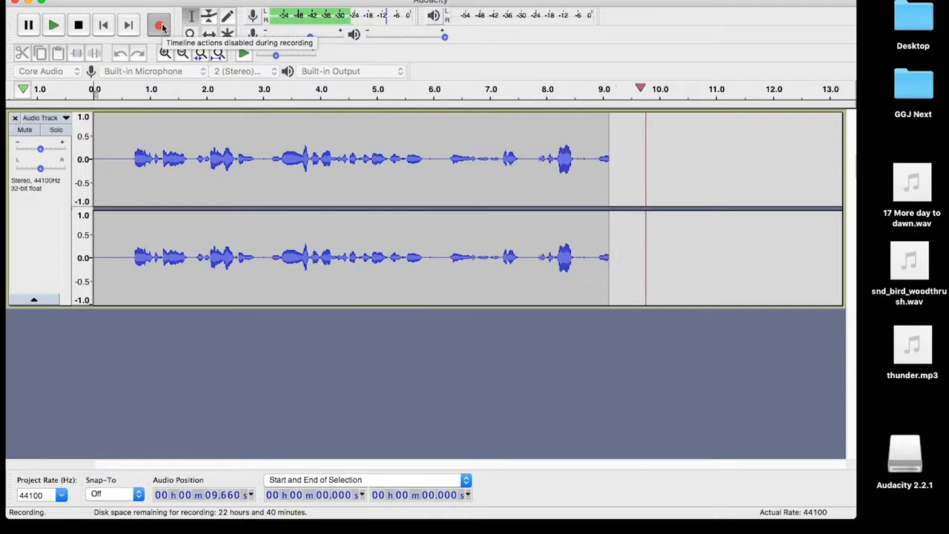
click(79, 26)
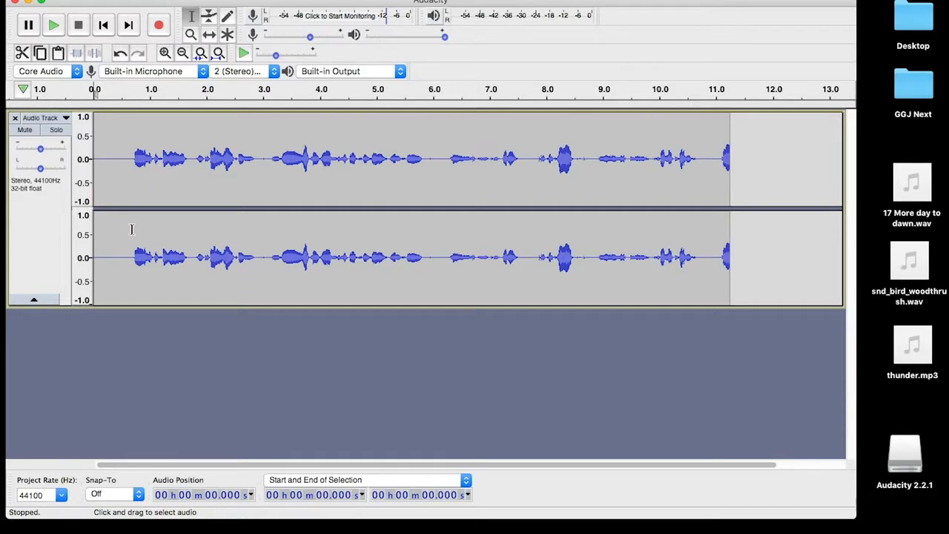
click(56, 1)
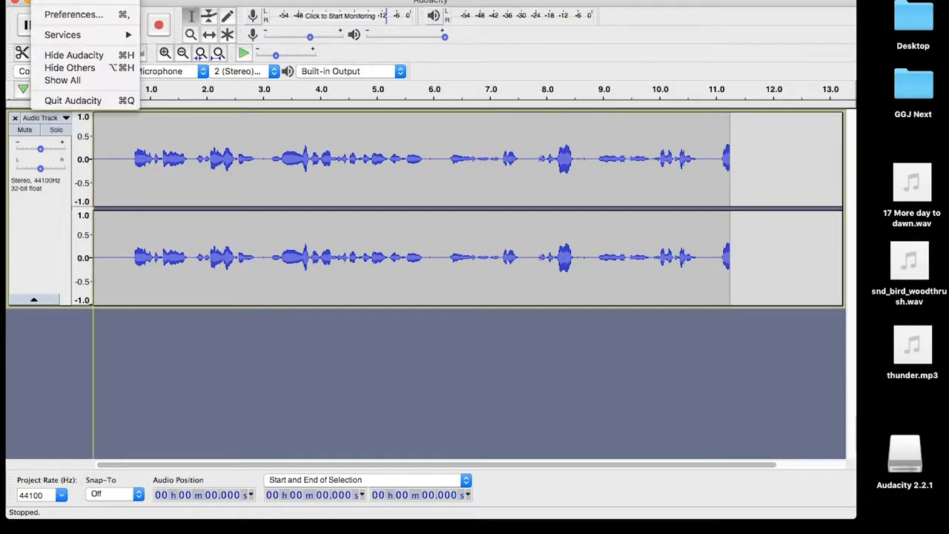
click(62, 15)
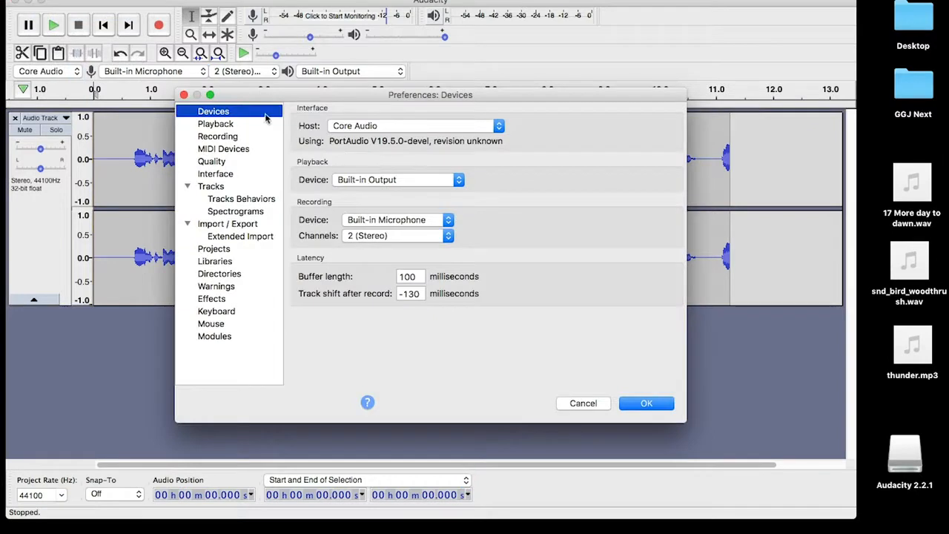
click(361, 236)
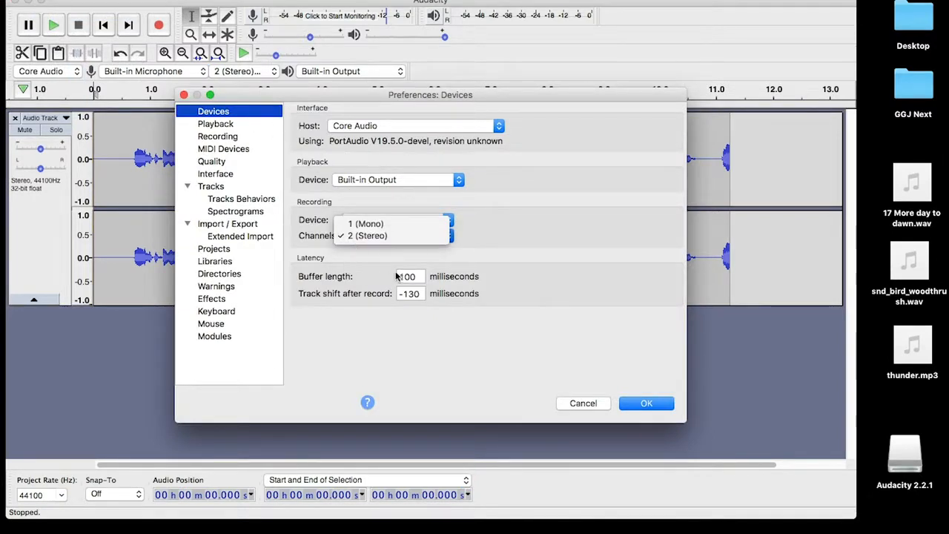
click(493, 272)
click(580, 403)
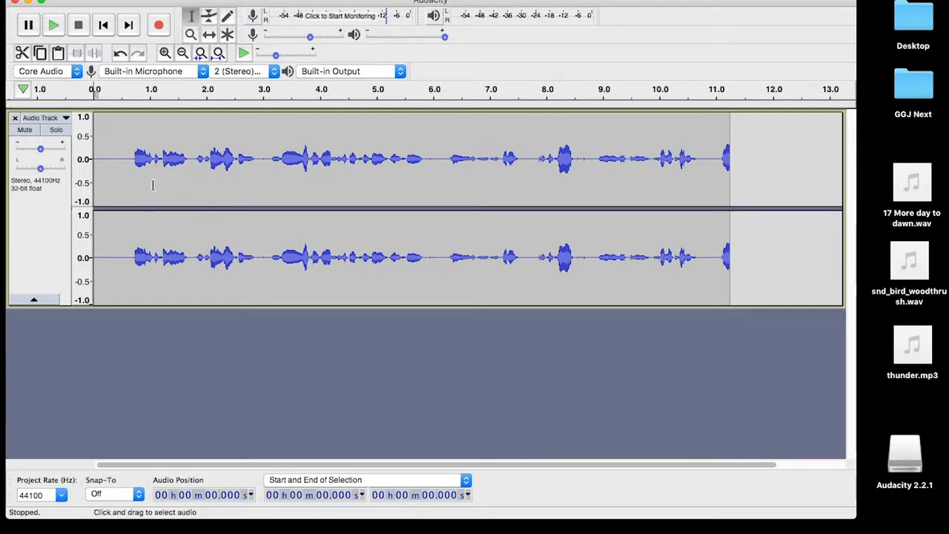
Preview the recording from 0.615 s, then select the audio from 0.708 s to 3.146 s
click(128, 180)
key(space)
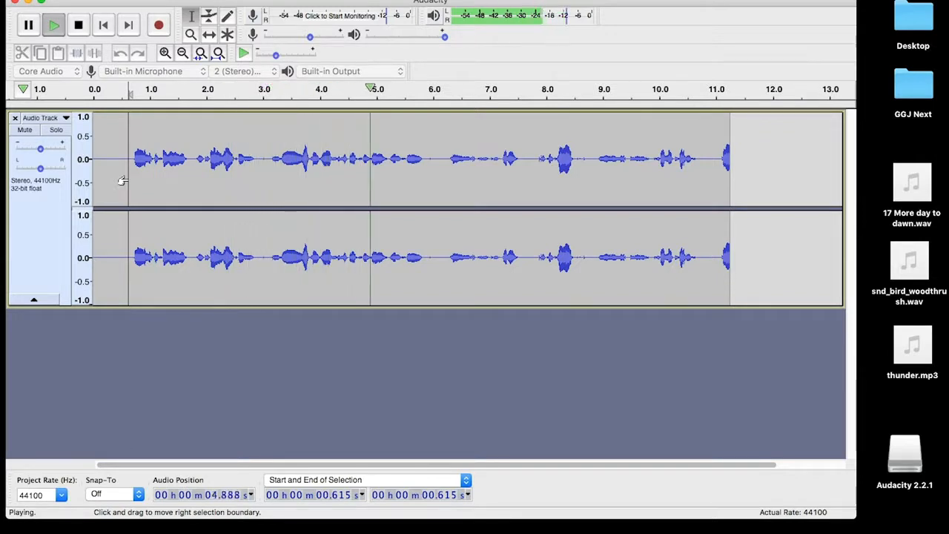
key(space)
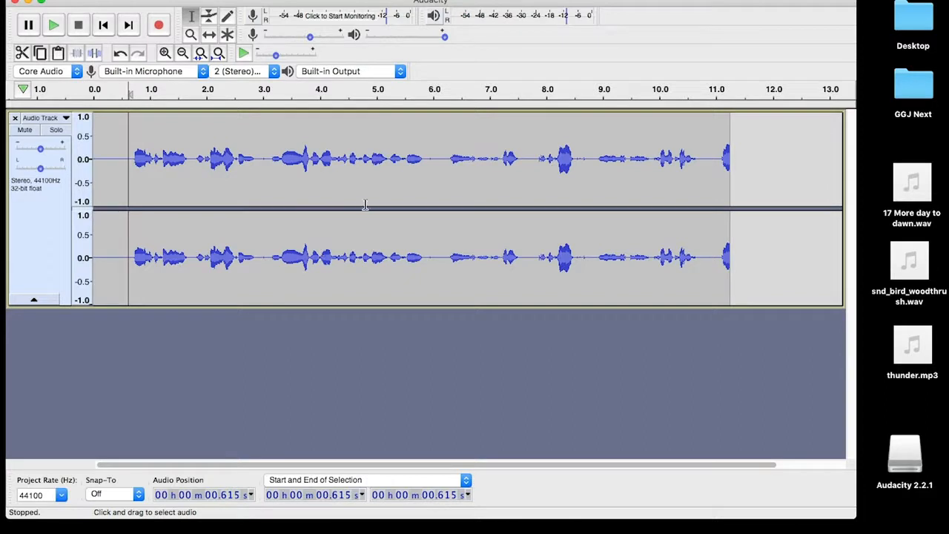
click(445, 176)
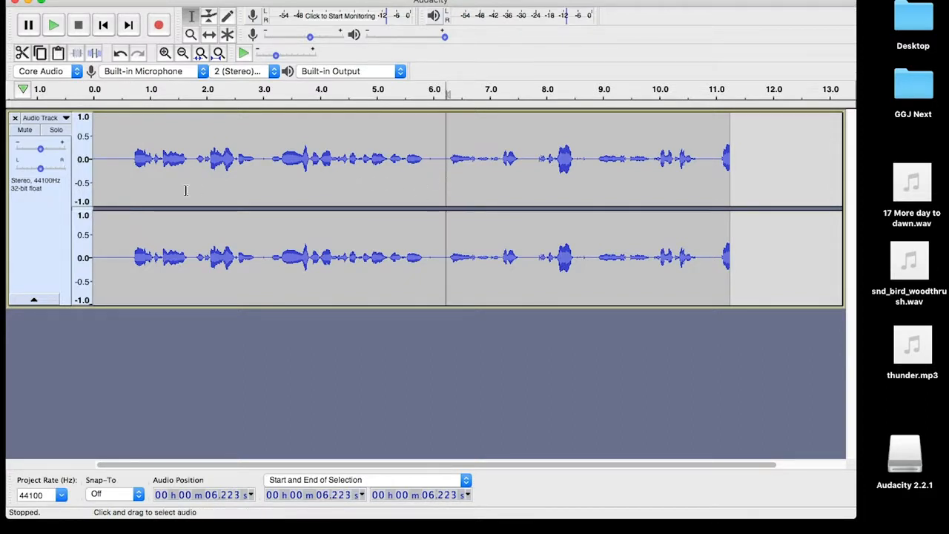
drag(134, 176, 270, 189)
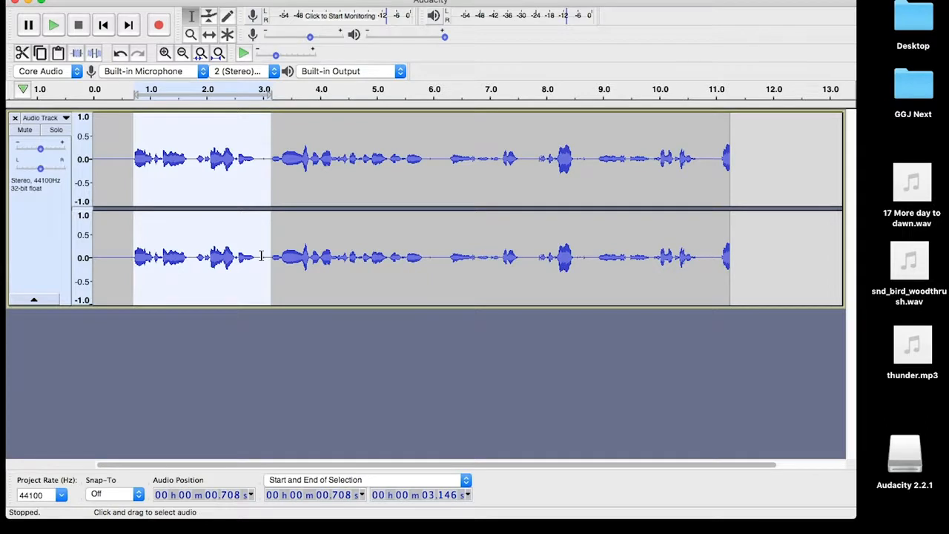
Delete the selected opening stretch and play back the trimmed recording
key(Delete)
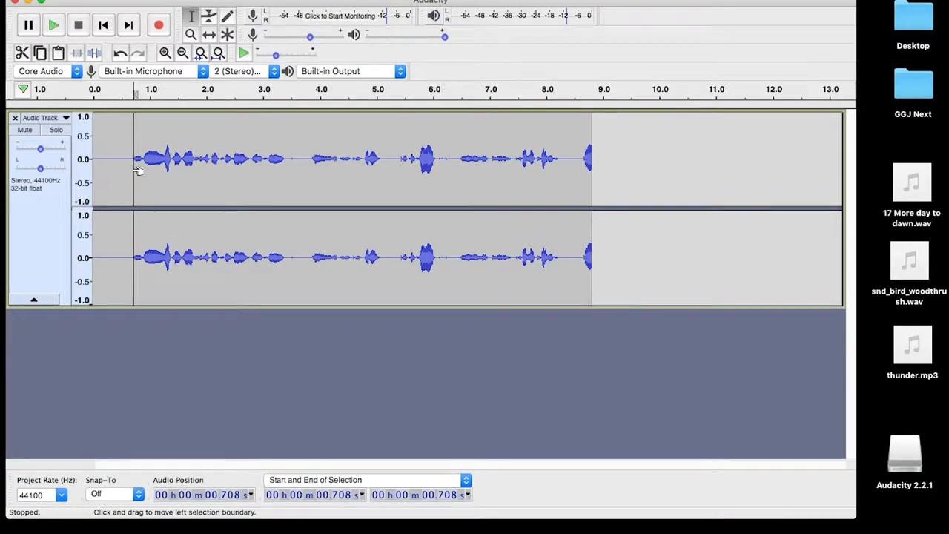
key(space)
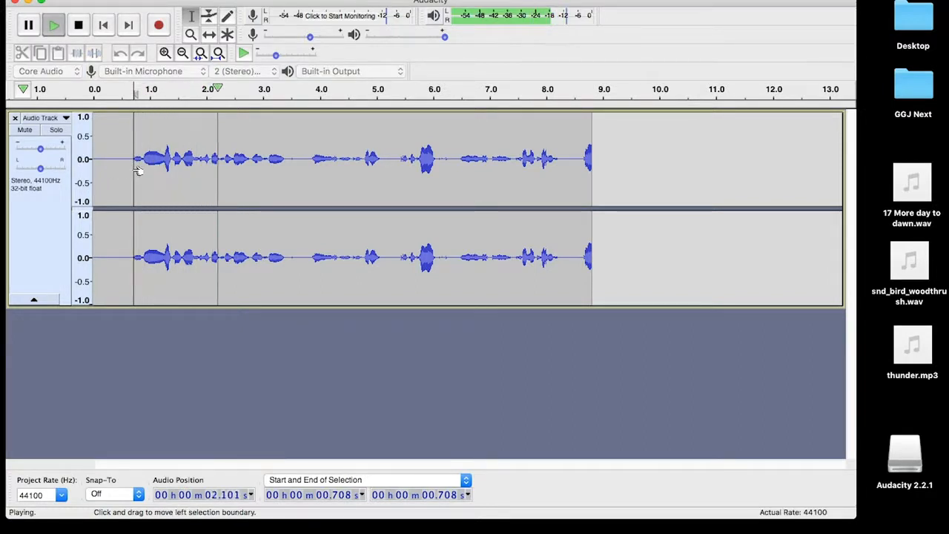
key(space)
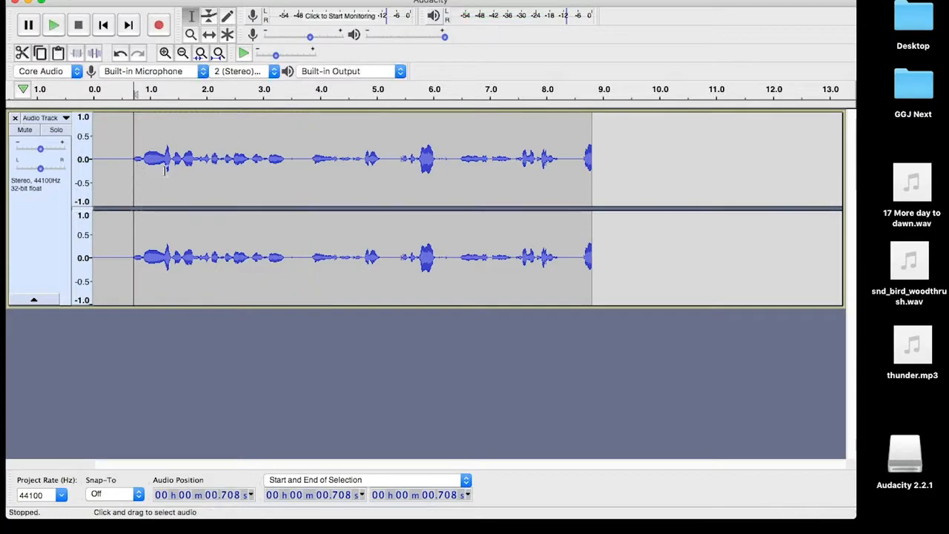
Listen from 2.589 s, then delete the short gap just after 3.425 s
click(239, 170)
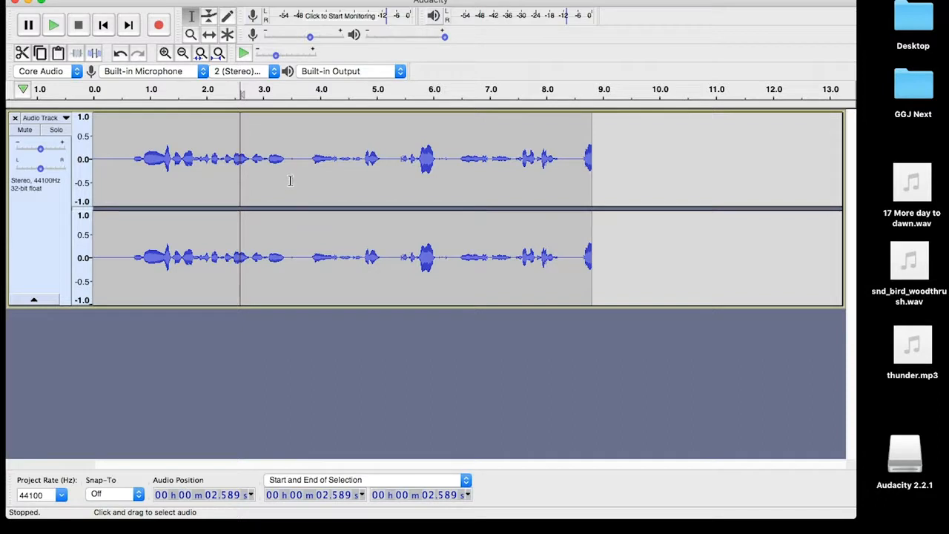
key(space)
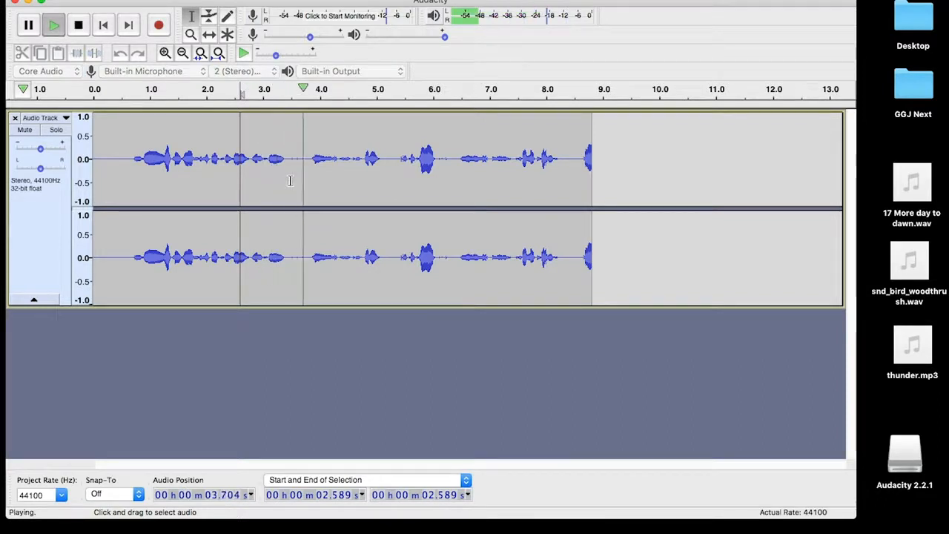
key(space)
click(289, 177)
drag(293, 177, 309, 179)
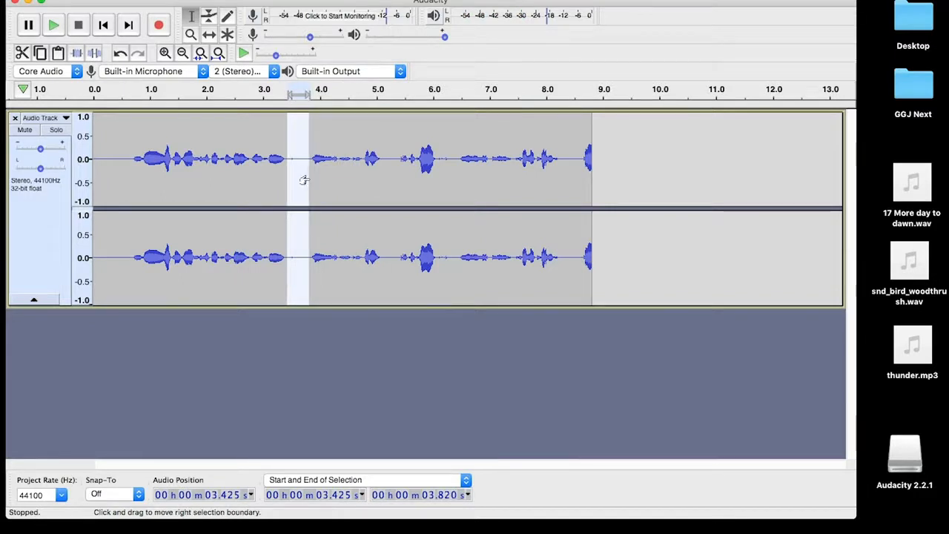
key(Delete)
Listen from 1.904 s, then delete the audio from 3.901 s to 4.180 s
click(200, 180)
key(space)
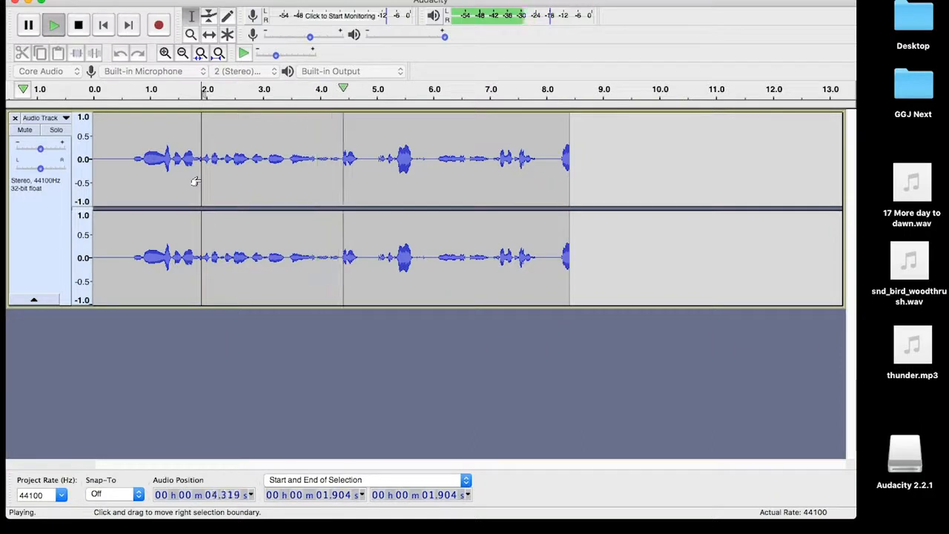
key(space)
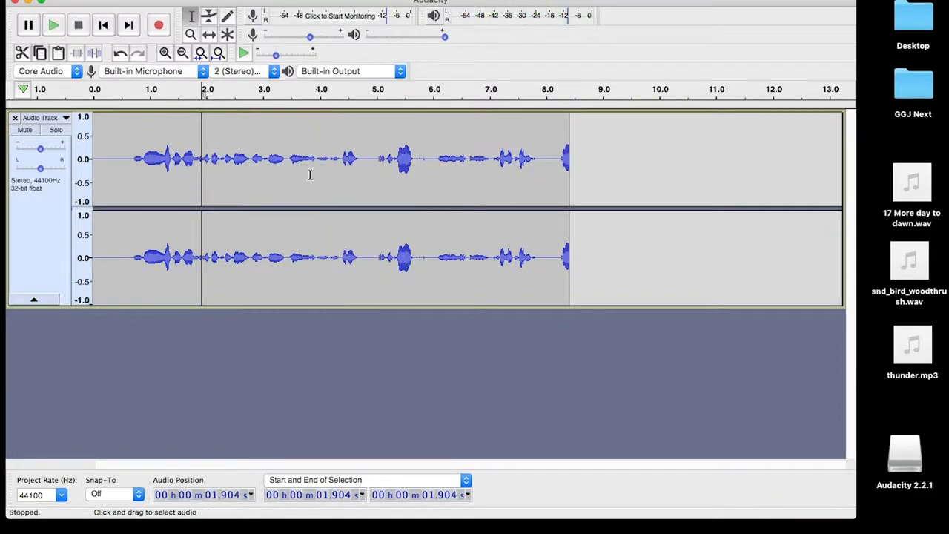
click(308, 182)
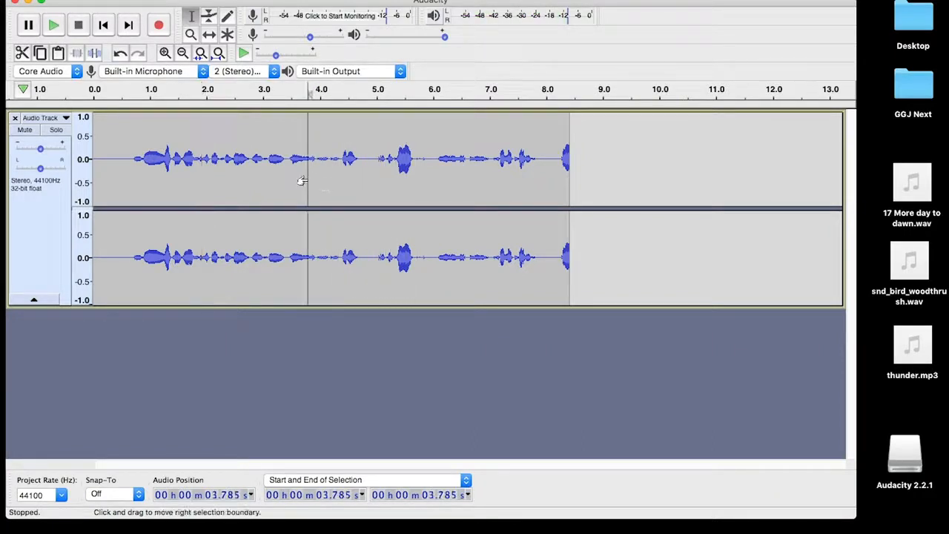
click(294, 181)
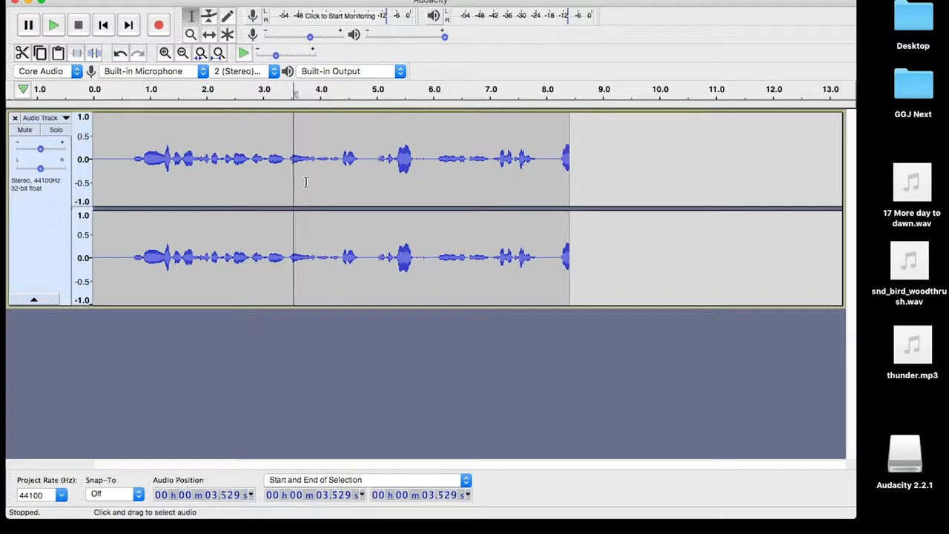
key(space)
key(space)
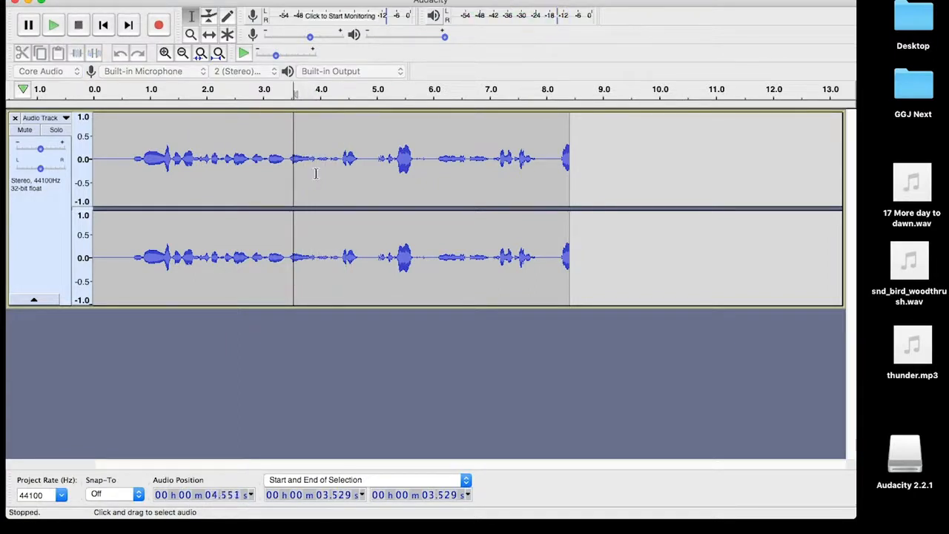
drag(316, 169, 331, 180)
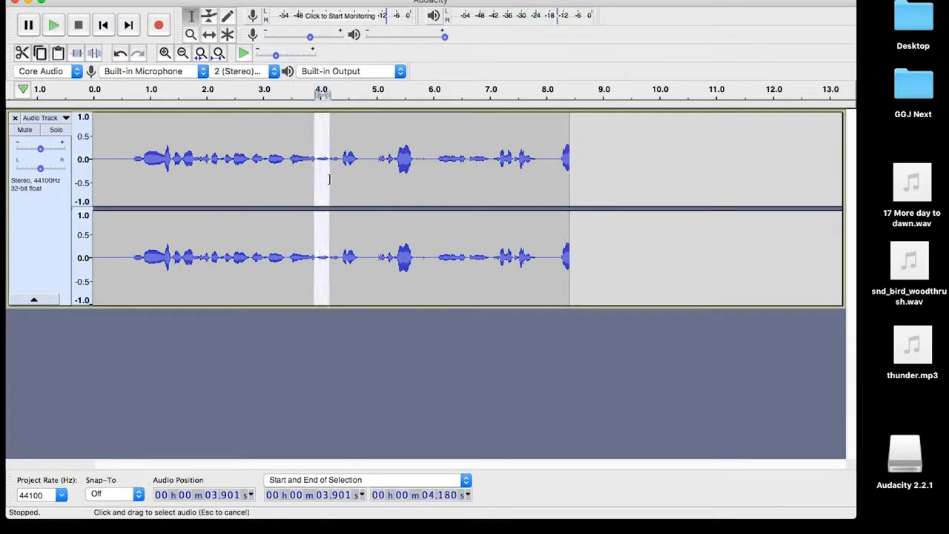
key(Delete)
Review playback around 2.9–4.1 s and select the audio from about 4.0 s to 4.5 s
click(256, 179)
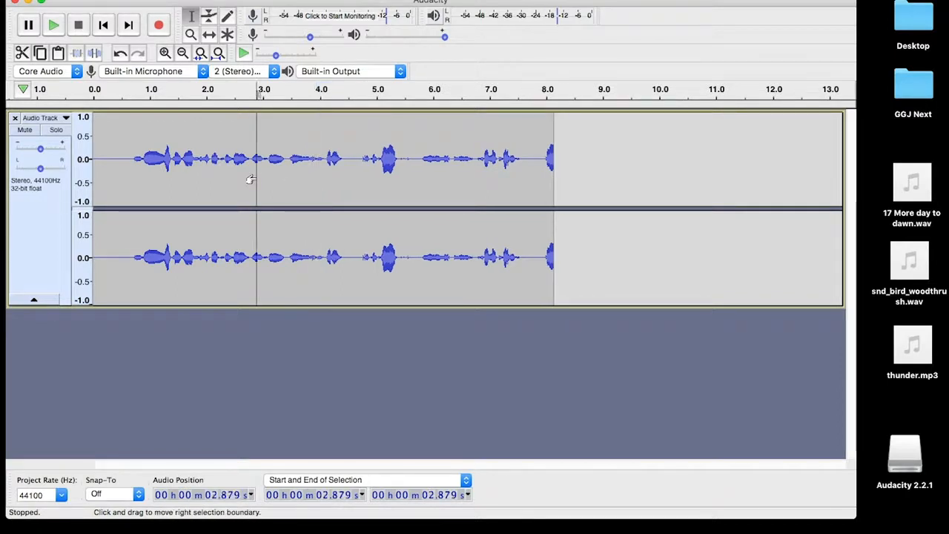
key(space)
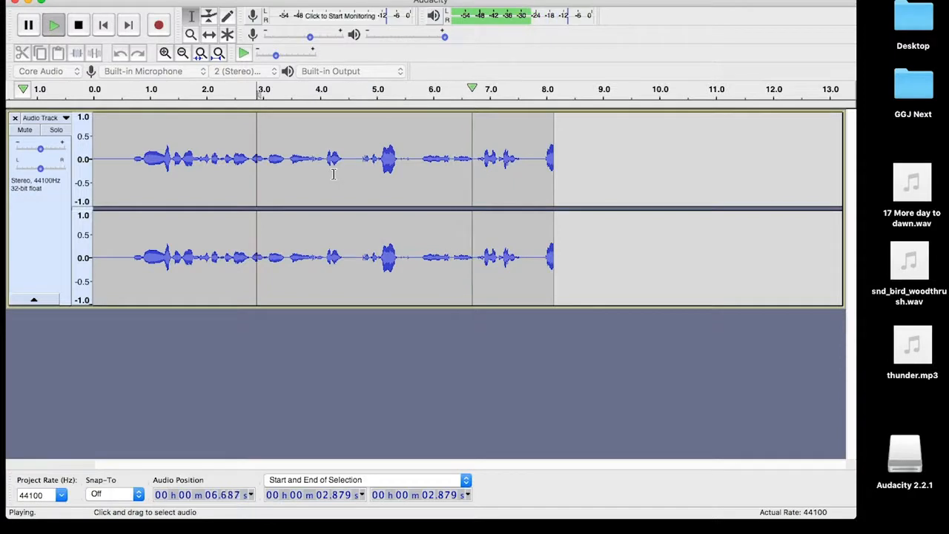
key(space)
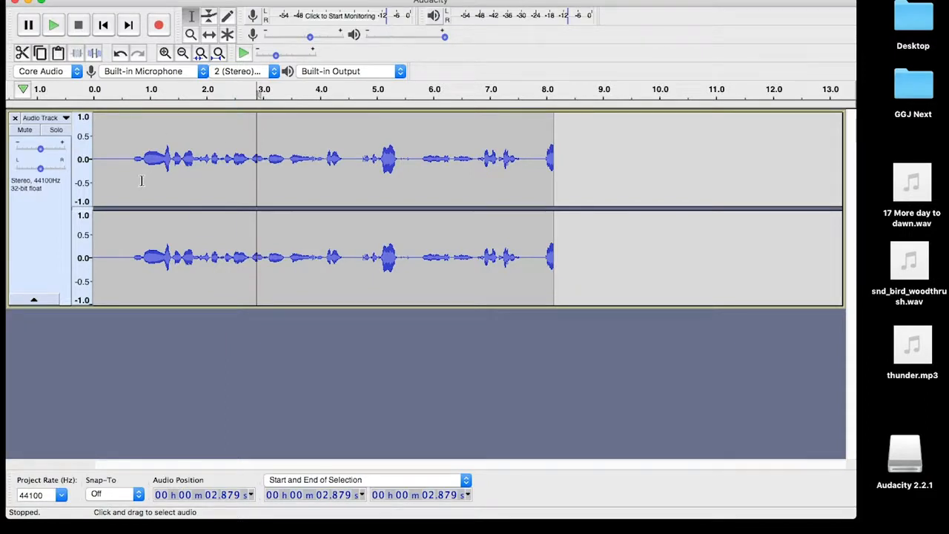
click(326, 174)
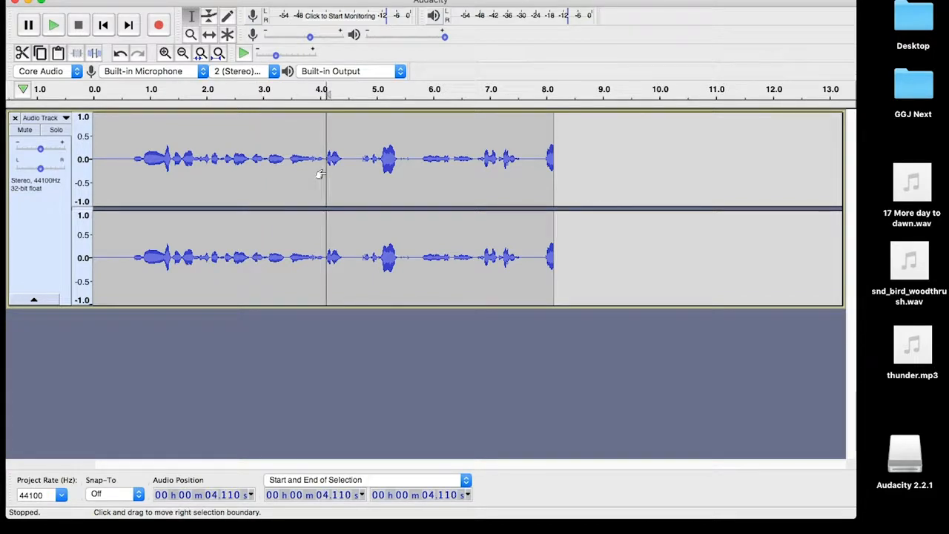
key(space)
key(space)
click(311, 182)
key(space)
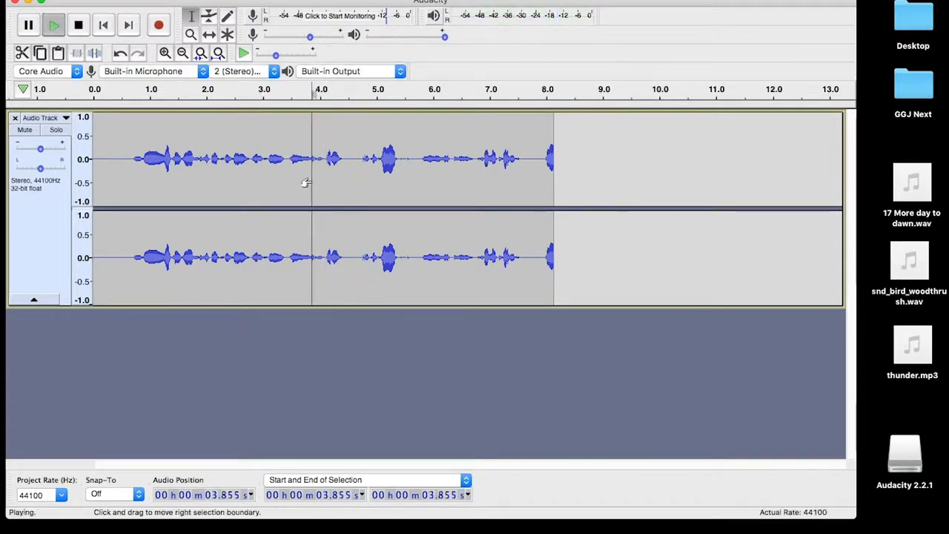
key(space)
drag(320, 178, 348, 179)
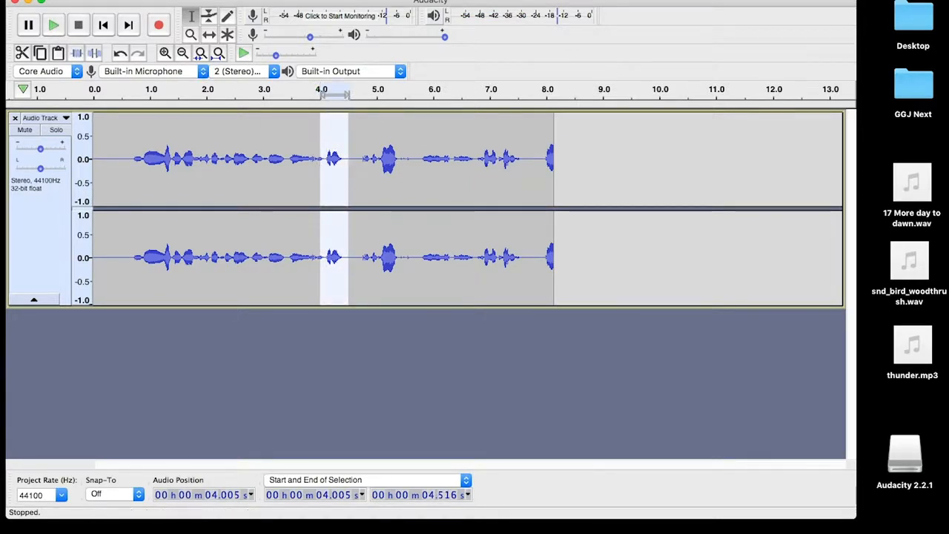
Copy the selected snippet, paste it at about 4.48 s, and play to hear the repeat
click(123, 1)
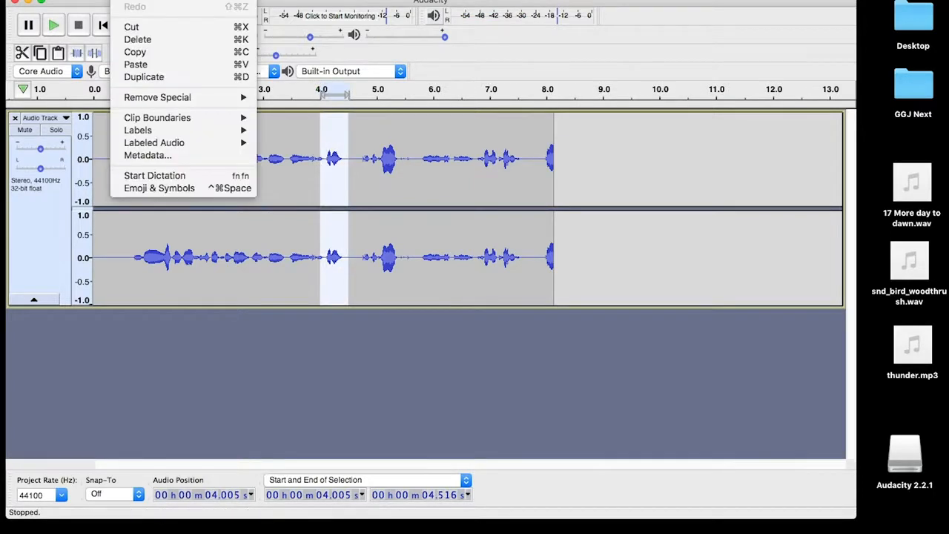
click(140, 55)
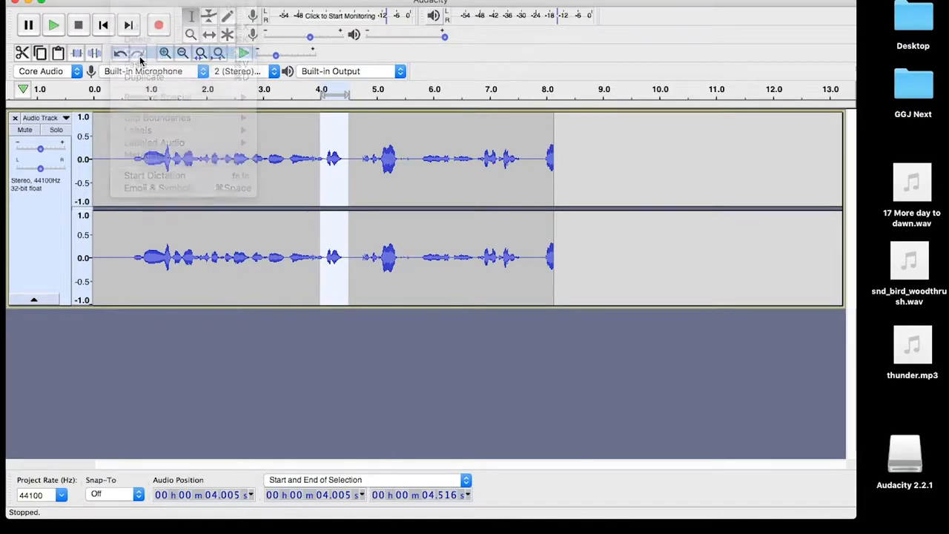
click(349, 190)
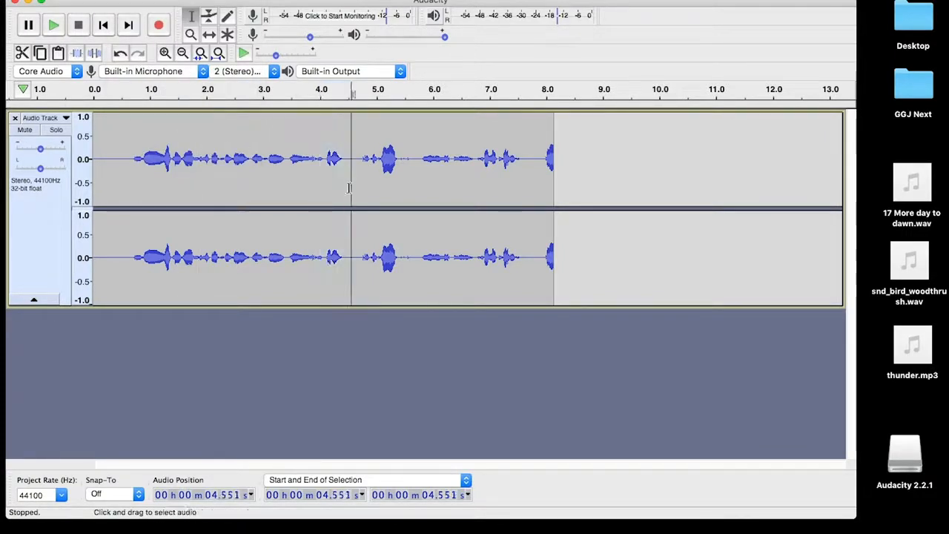
click(347, 188)
key(super+v)
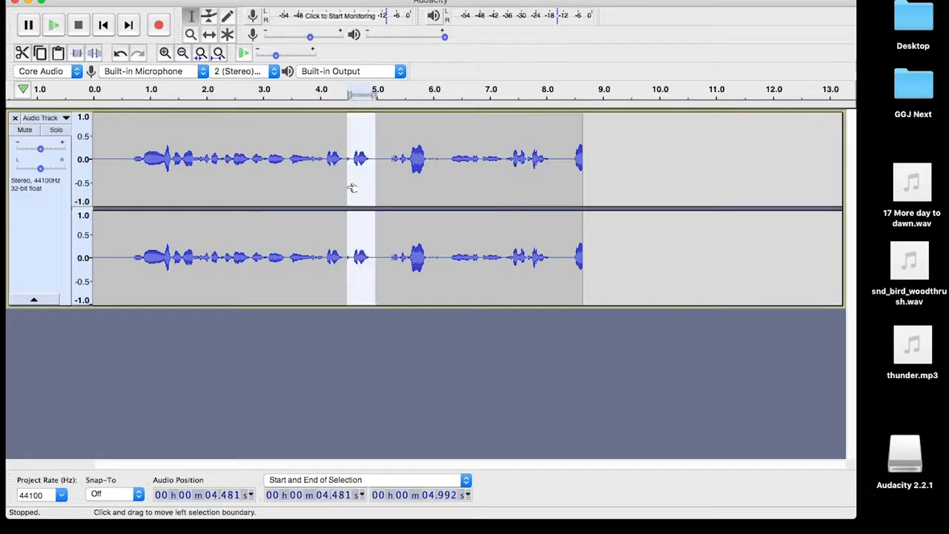
click(312, 173)
key(space)
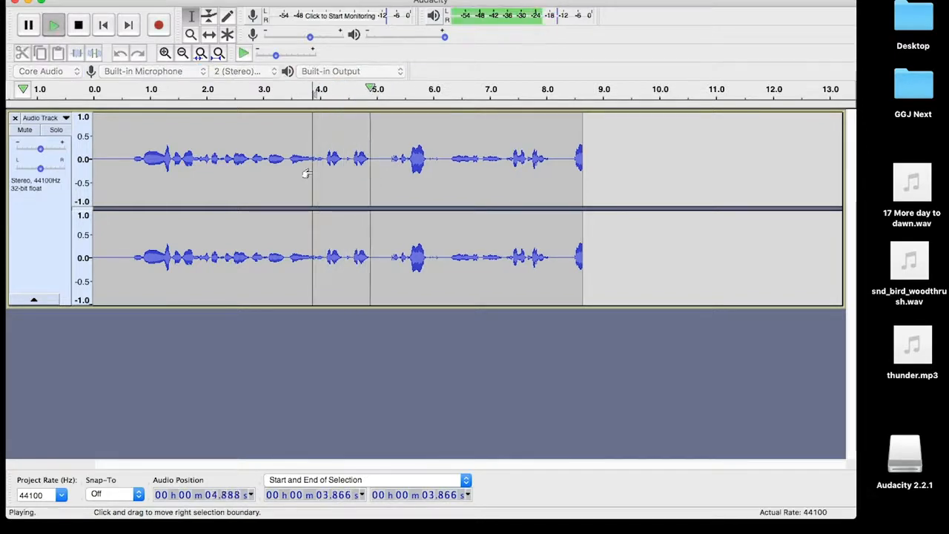
key(space)
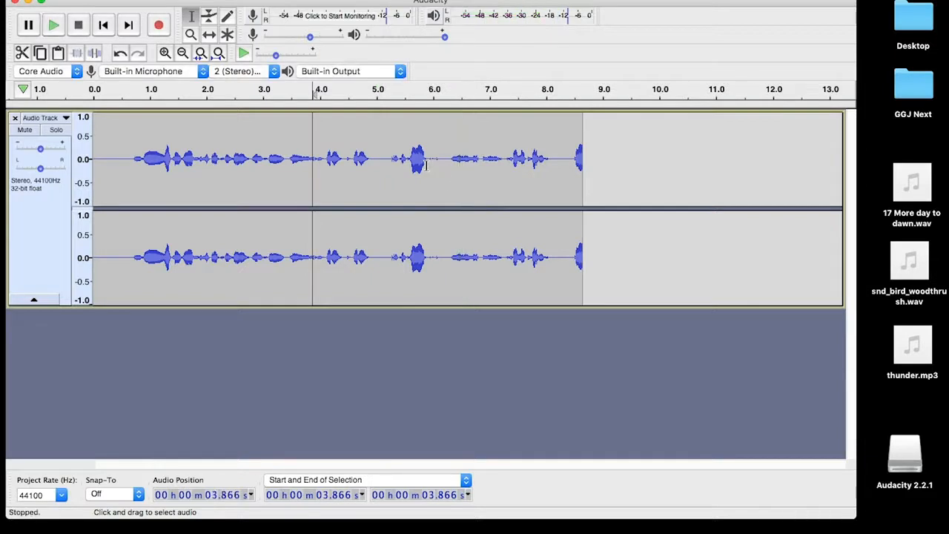
Paste a copy right after the loud burst near 5.6–5.9 s and play to check it
drag(429, 168, 408, 174)
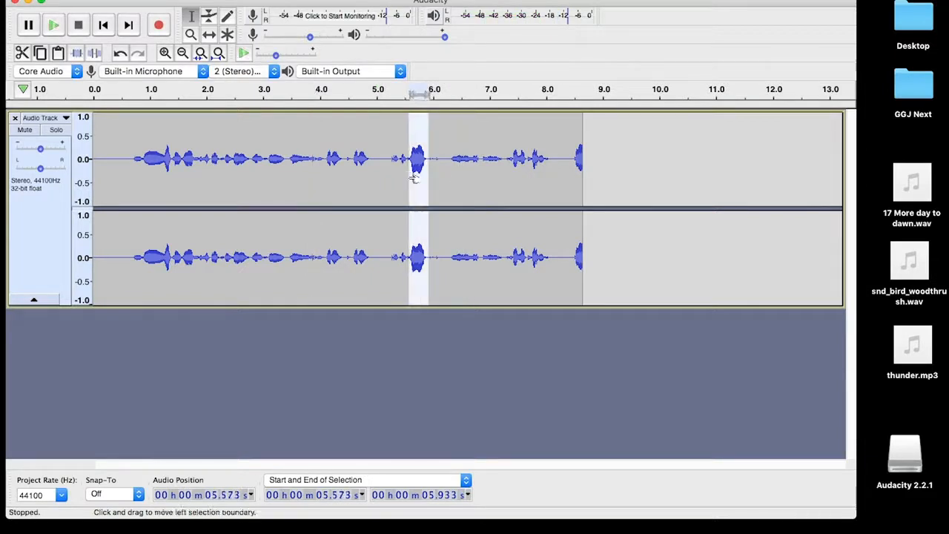
click(428, 178)
key(ctrl+v)
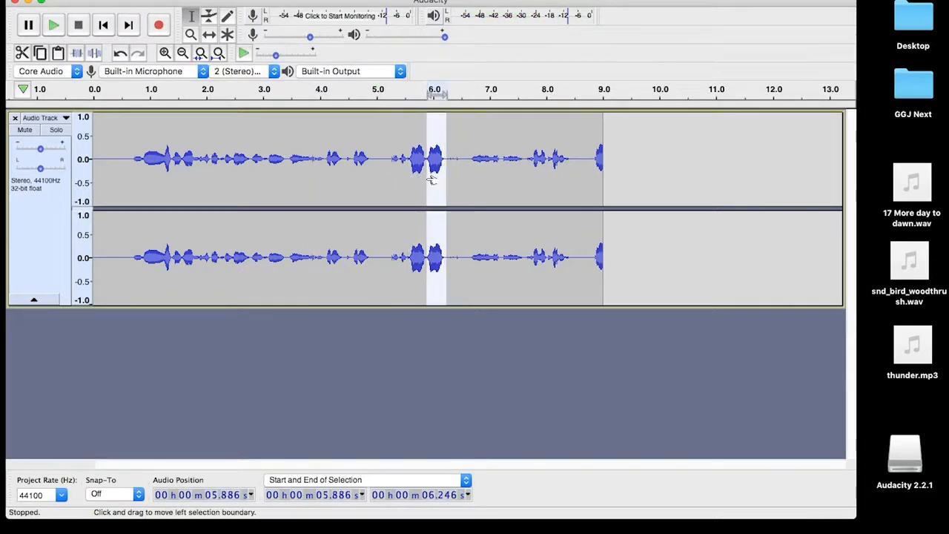
click(402, 172)
key(space)
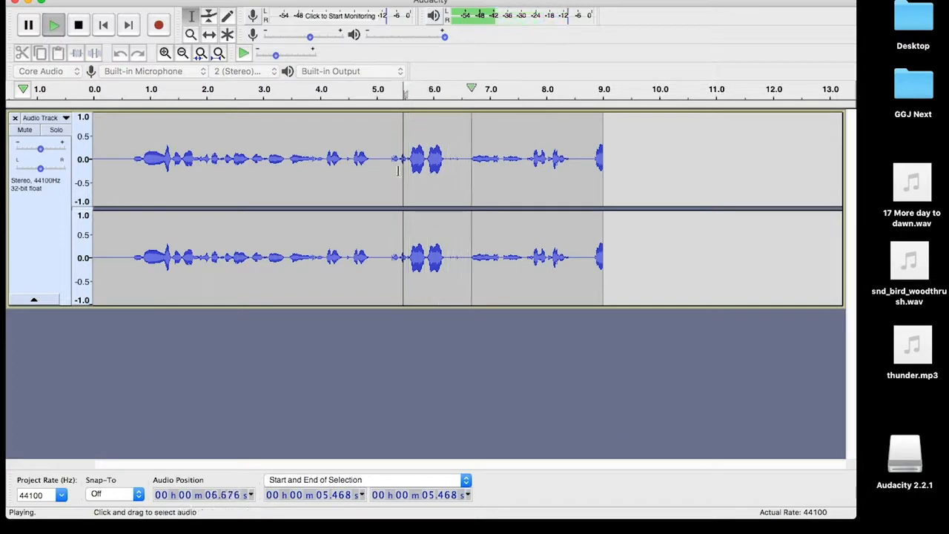
key(space)
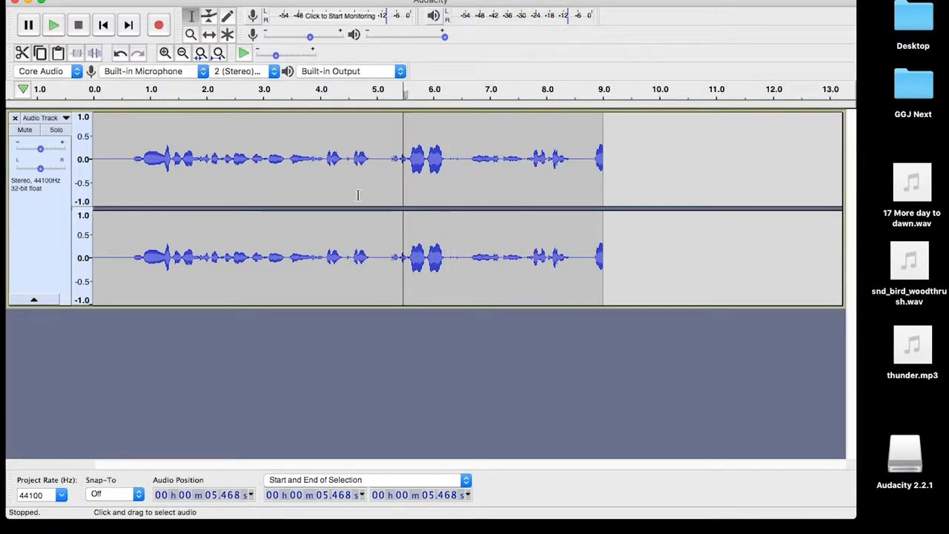
click(117, 0)
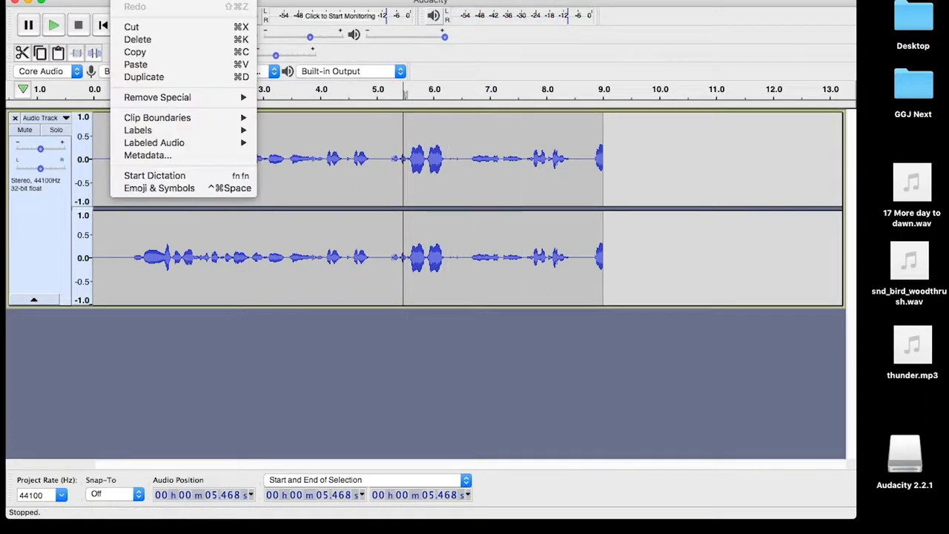
click(132, 0)
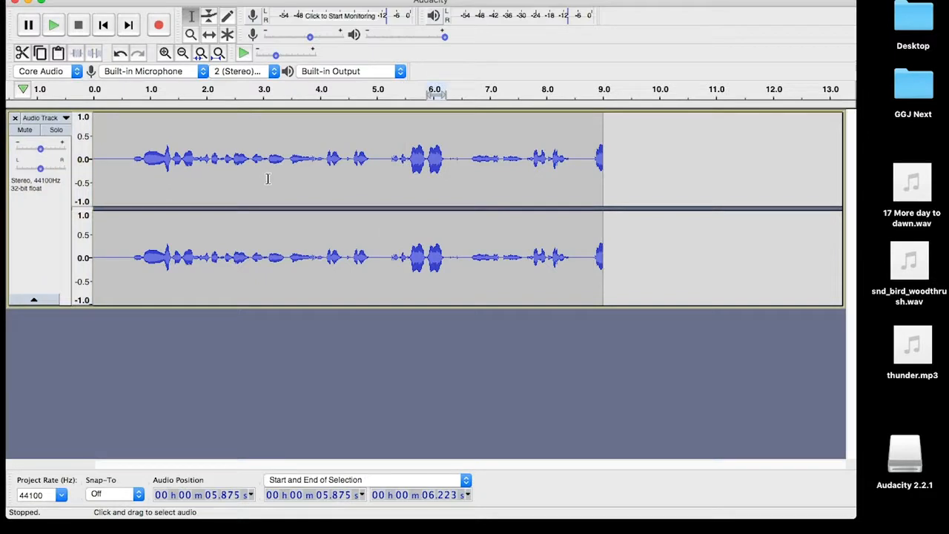
click(183, 53)
click(182, 53)
click(183, 52)
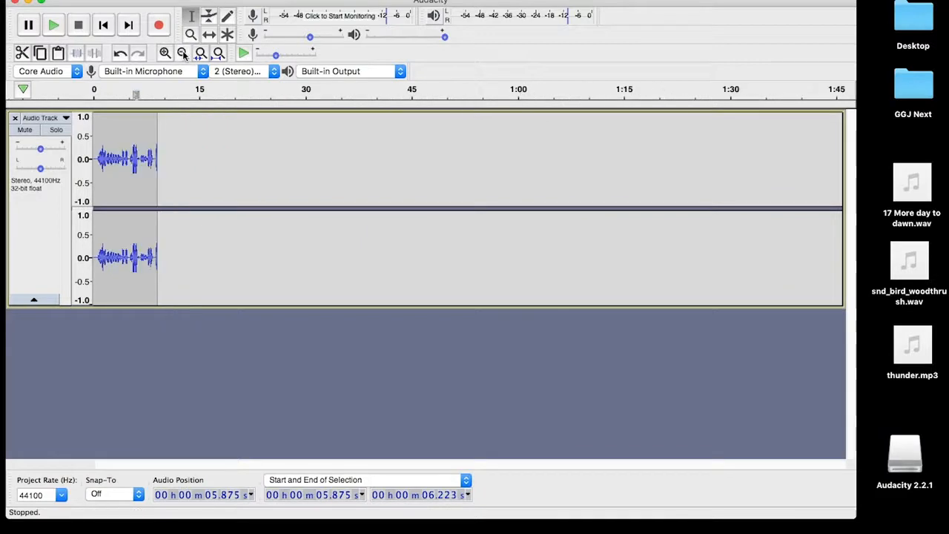
click(164, 53)
click(164, 53)
click(165, 53)
click(164, 52)
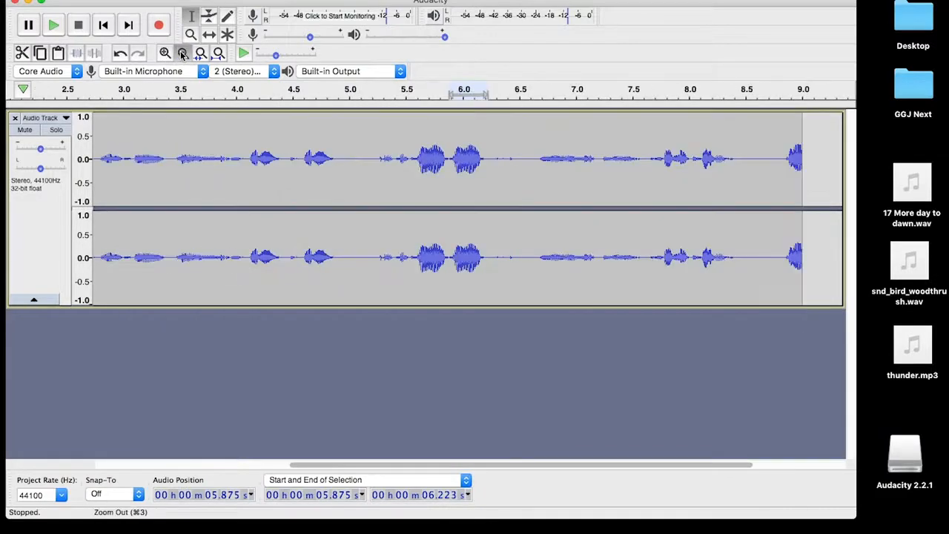
click(182, 52)
click(182, 53)
click(182, 52)
click(164, 53)
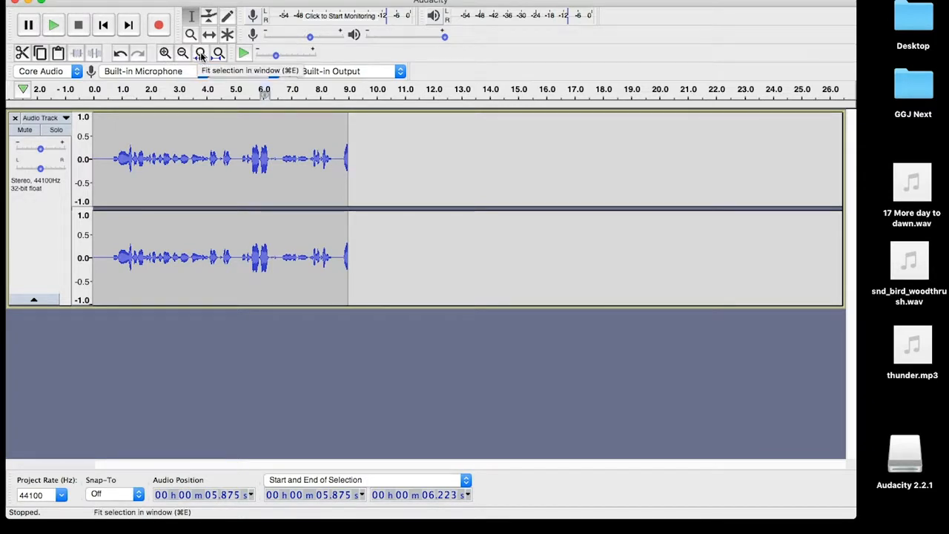
click(201, 57)
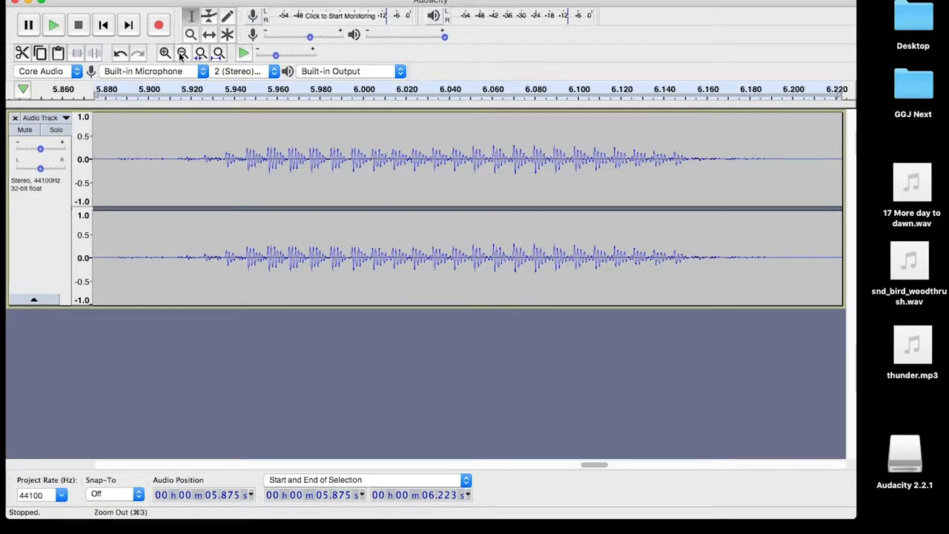
click(218, 53)
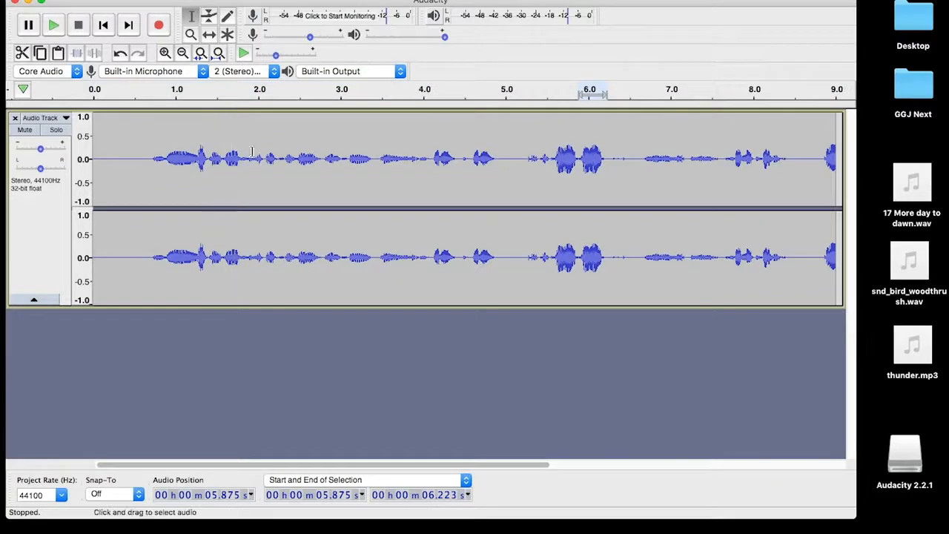
drag(245, 164, 225, 167)
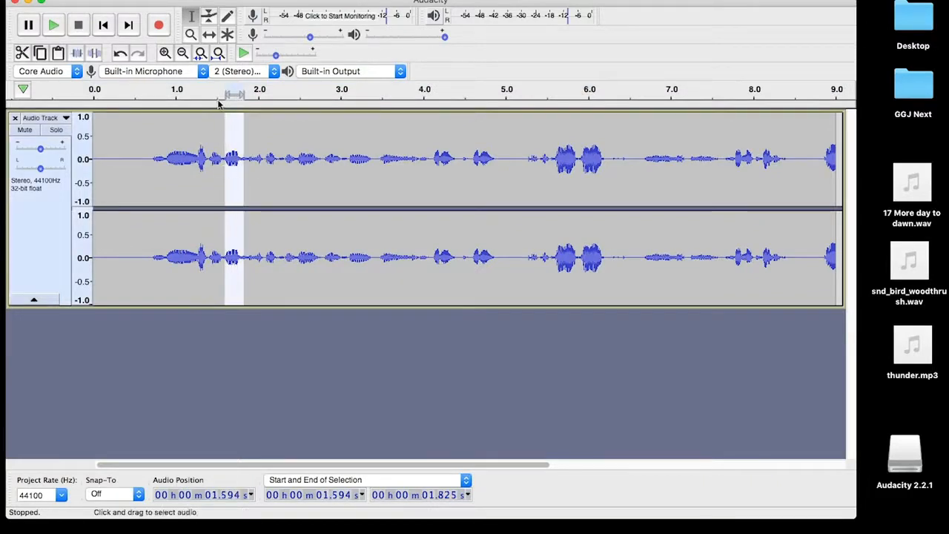
click(202, 54)
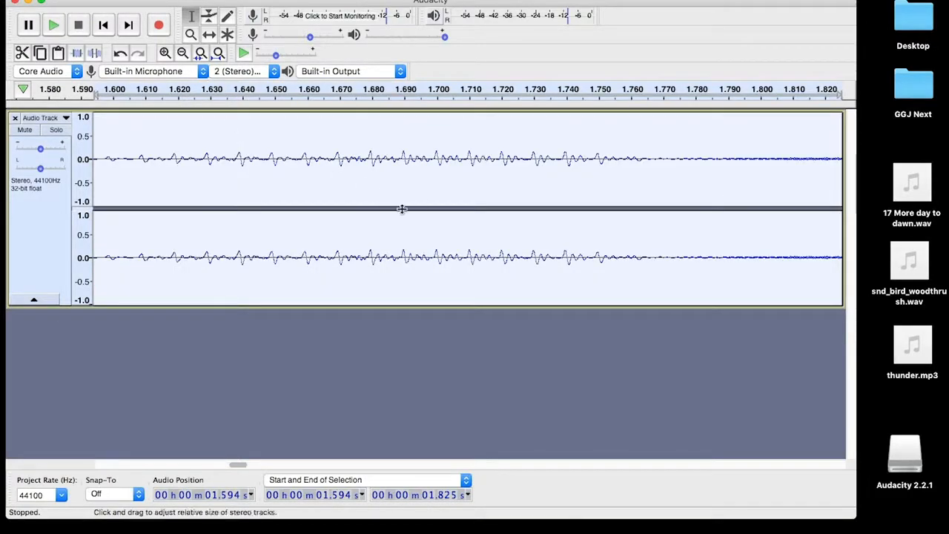
click(182, 55)
click(181, 54)
click(181, 55)
click(182, 55)
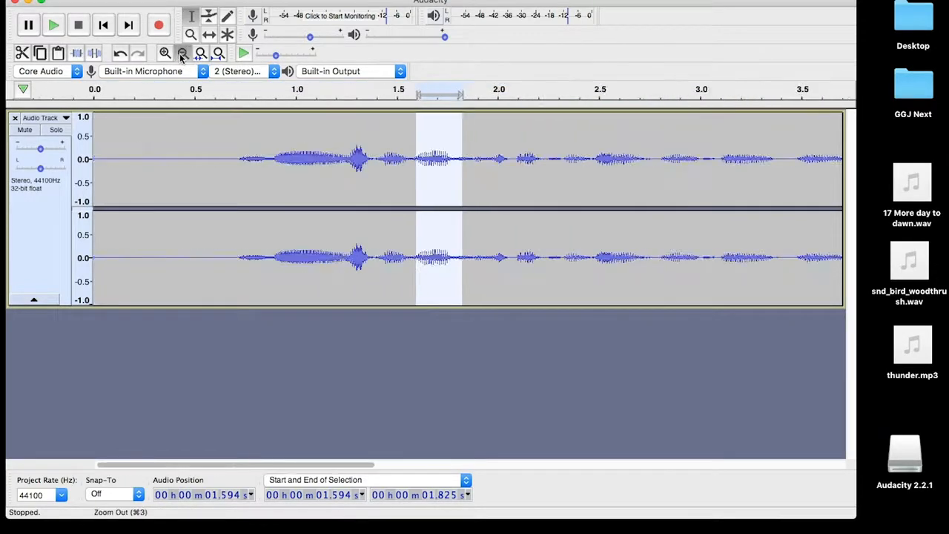
click(182, 54)
click(181, 55)
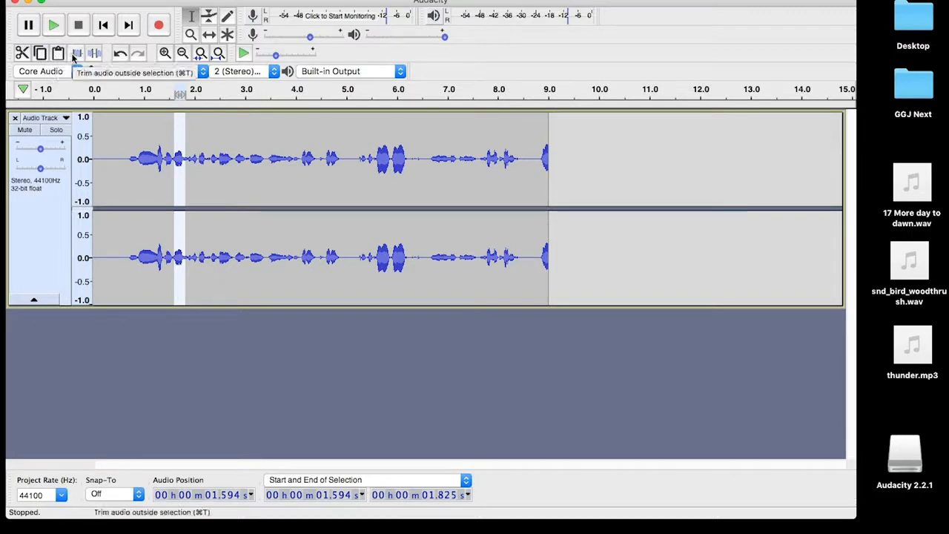
click(136, 163)
drag(135, 164, 164, 173)
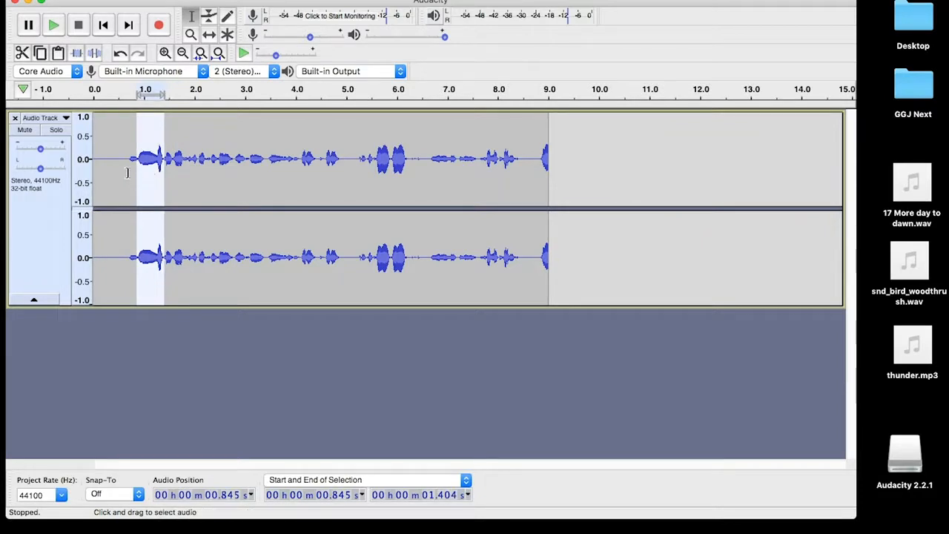
drag(130, 172, 159, 174)
key(space)
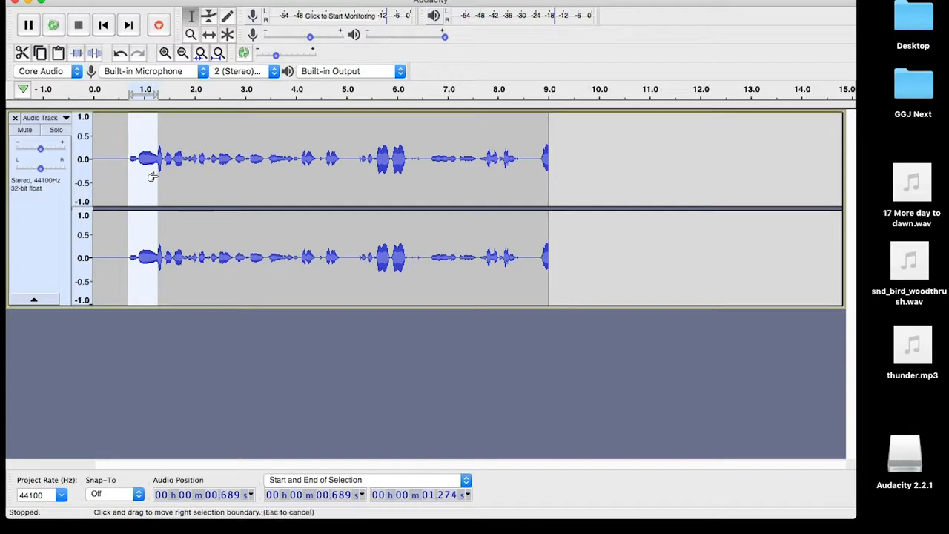
drag(151, 177, 149, 177)
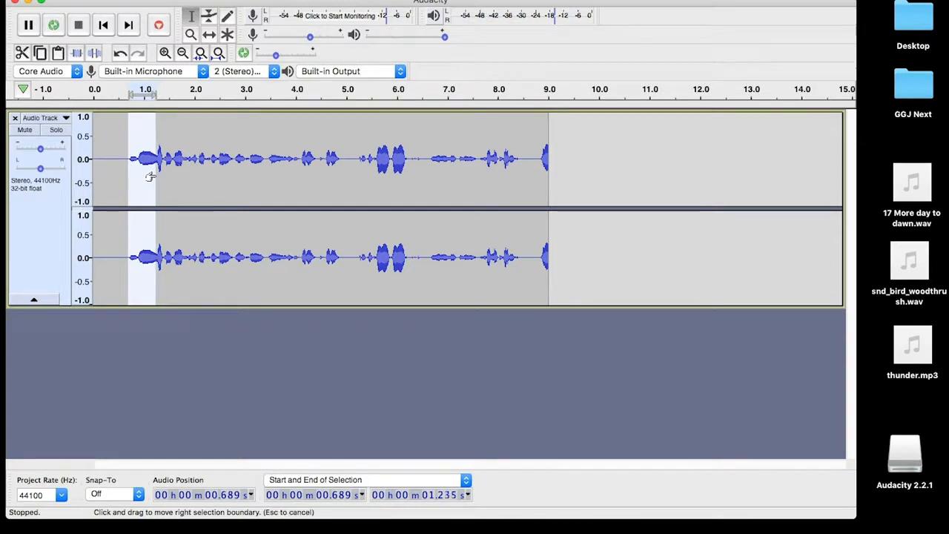
click(77, 58)
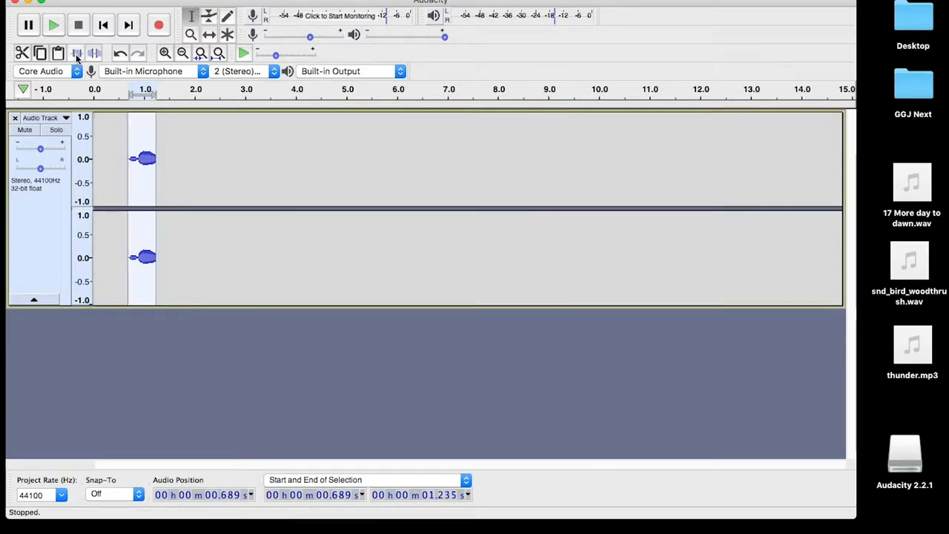
click(114, 170)
key(space)
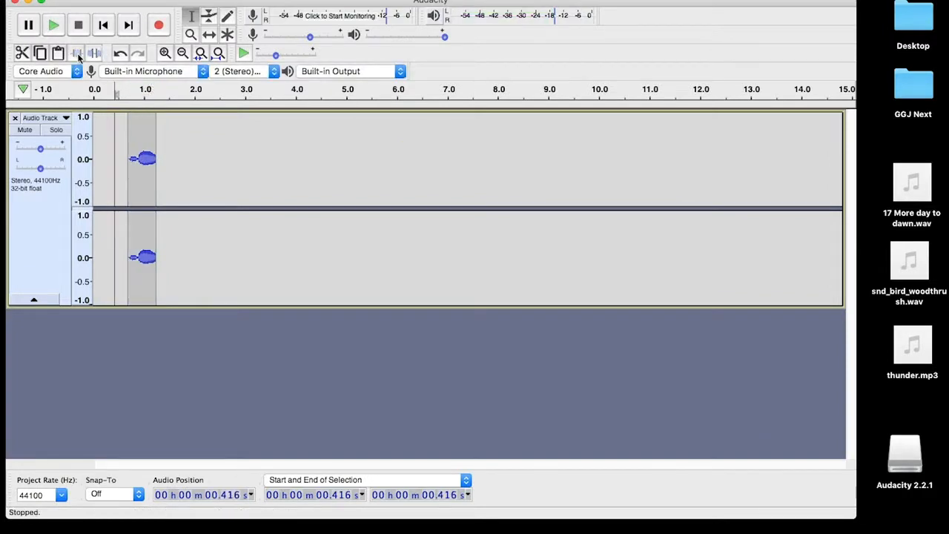
key(super+z)
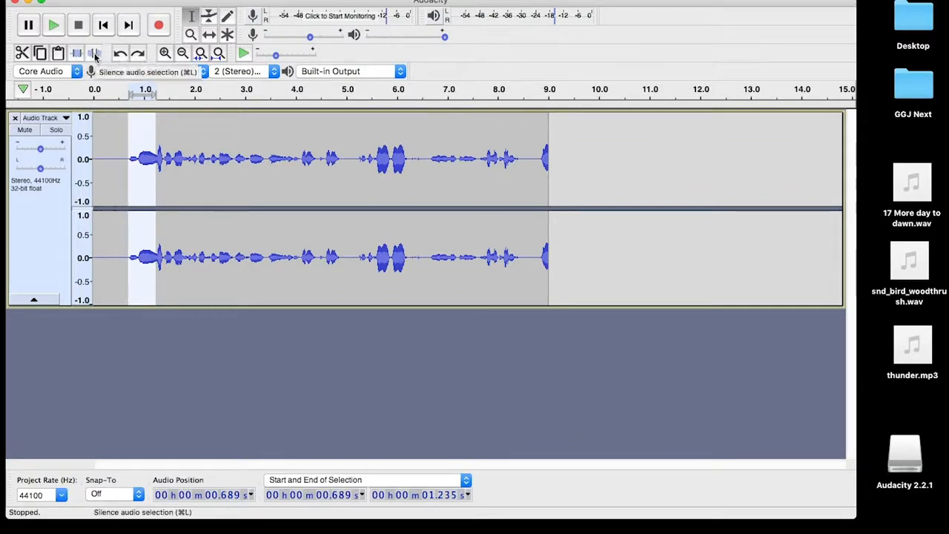
Preview from about 4.1 s, silence the 4.46–4.98 s stretch, then select a region near 1.8 s
click(300, 166)
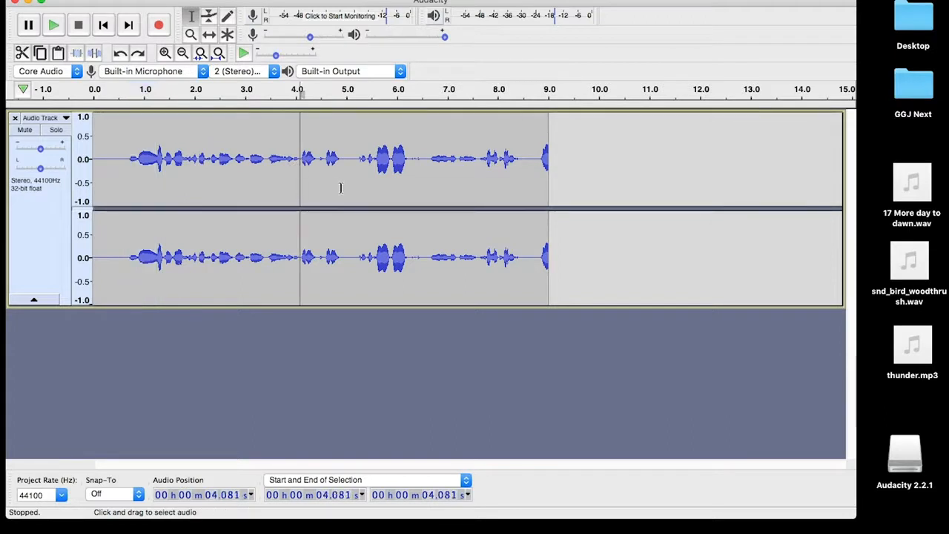
key(space)
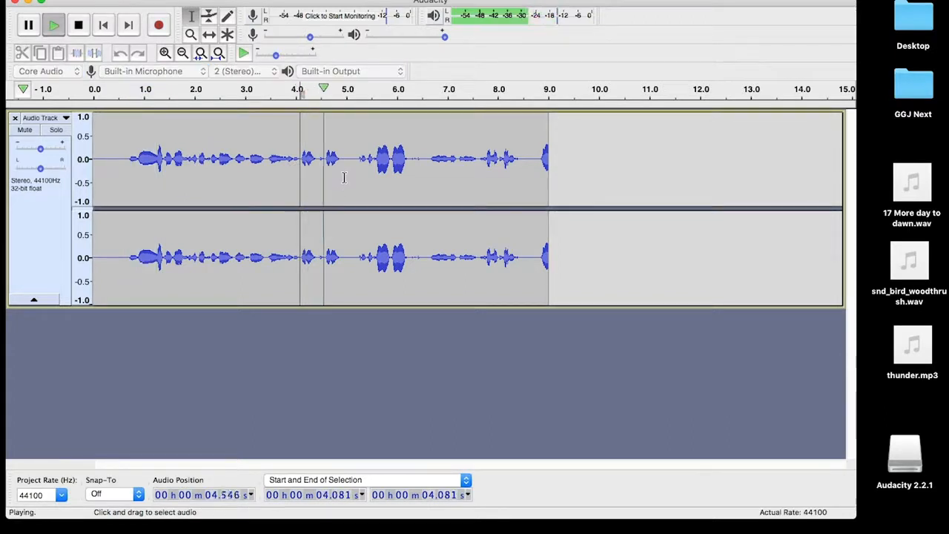
key(space)
drag(346, 175, 319, 177)
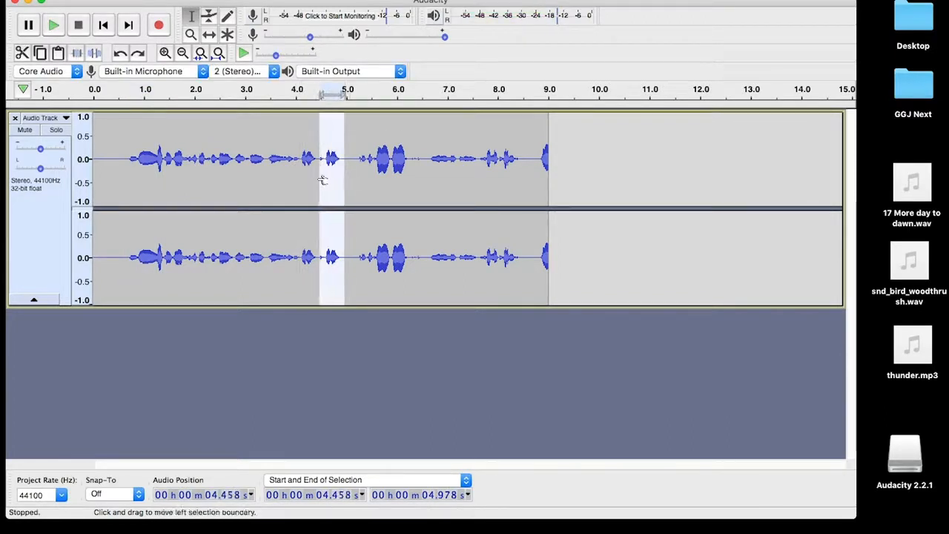
click(93, 55)
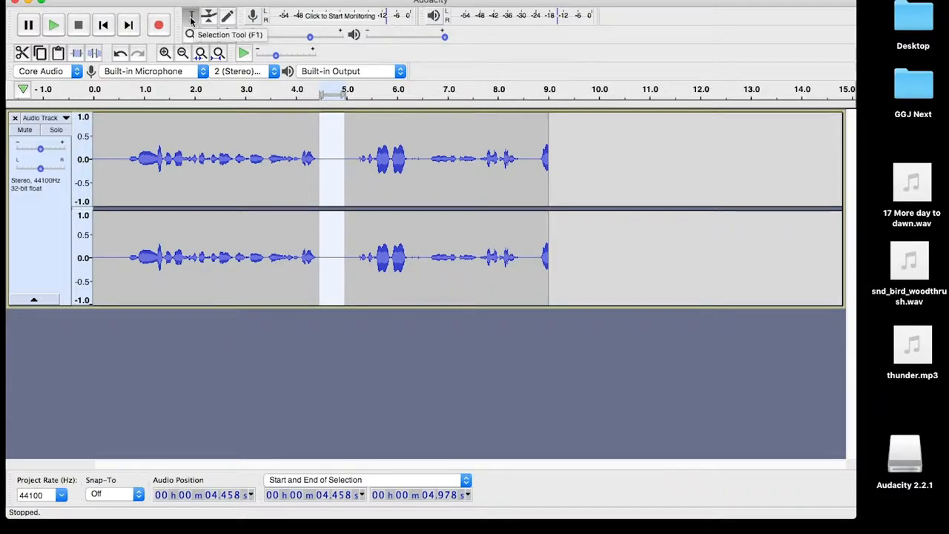
mouse_move(190, 173)
mouse_down()
mouse_move(151, 173)
mouse_move(185, 181)
mouse_up()
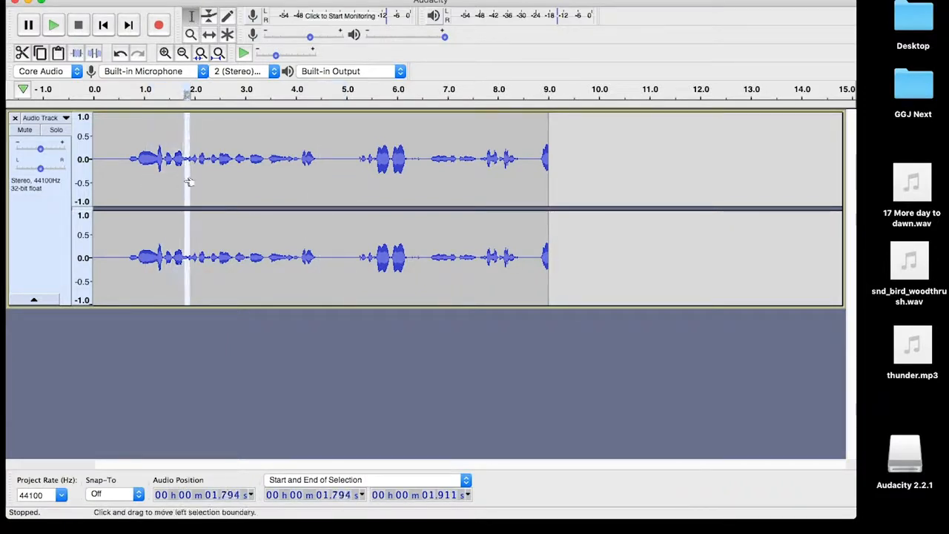
With the Envelope Tool, add points near 1.8 s and 2.2 s and pull the later one down
click(210, 18)
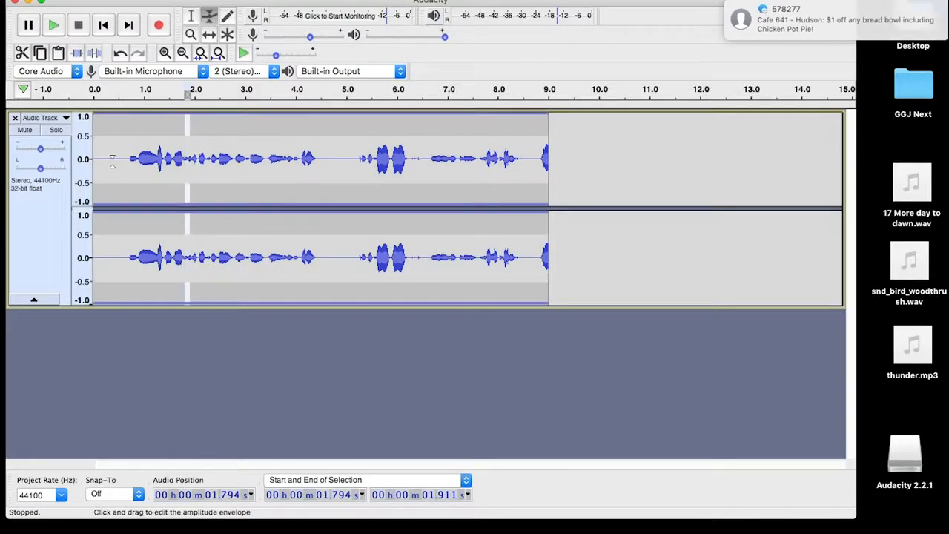
drag(120, 137, 152, 135)
click(179, 131)
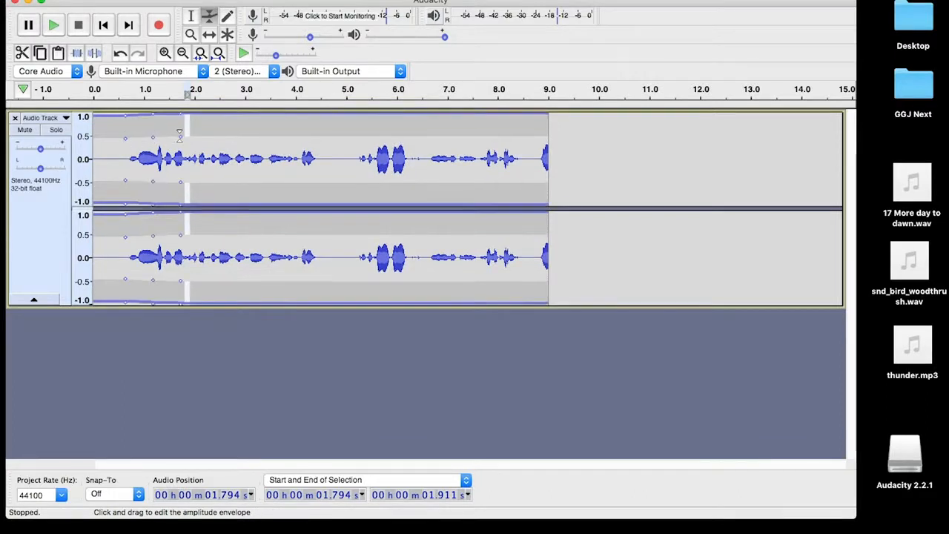
click(208, 137)
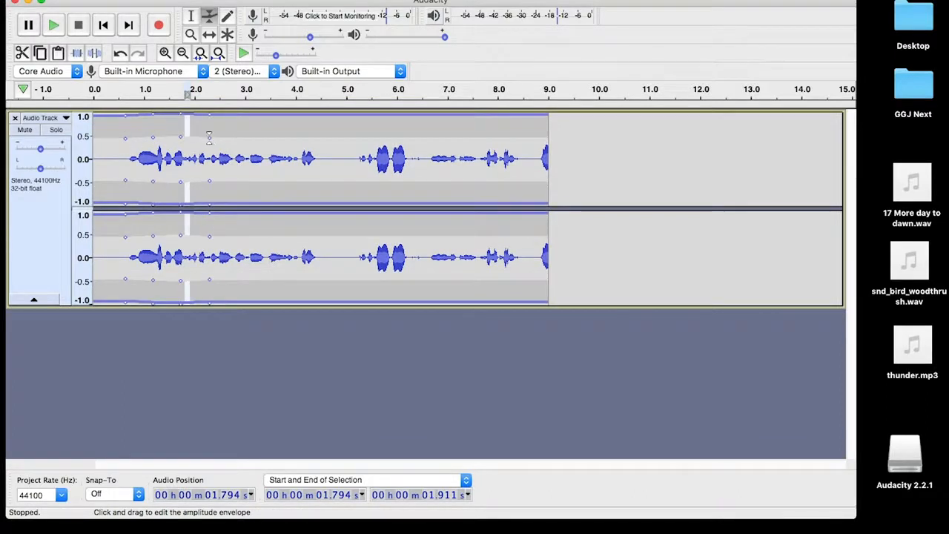
mouse_move(210, 136)
mouse_down()
mouse_move(220, 128)
mouse_move(226, 156)
mouse_move(215, 139)
mouse_move(216, 148)
mouse_up()
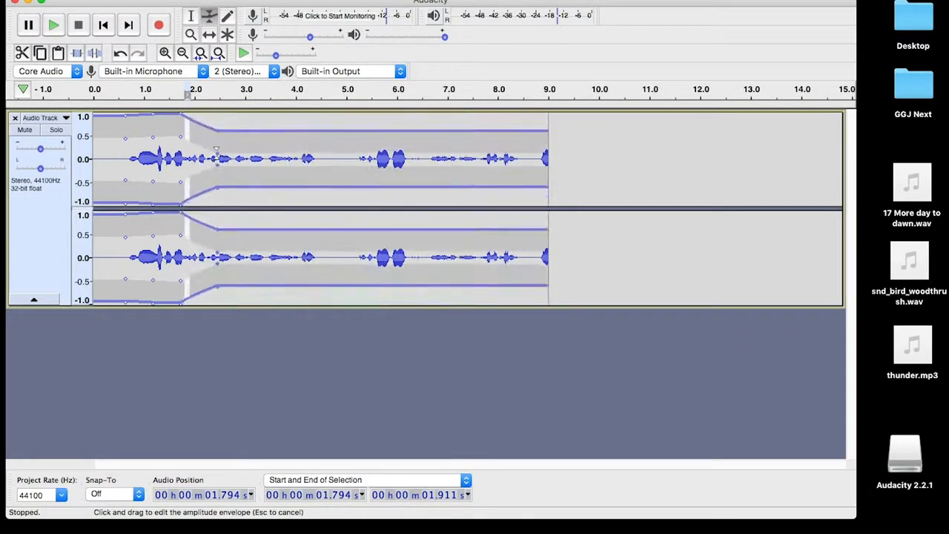
click(227, 17)
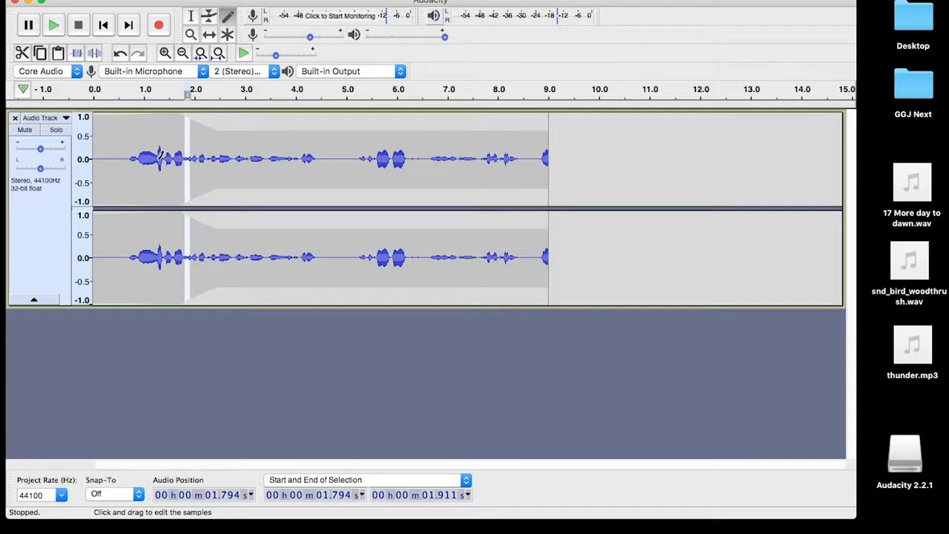
Zoom in, leave the recording device, channel and output settings unchanged, then close the track
click(164, 54)
click(127, 74)
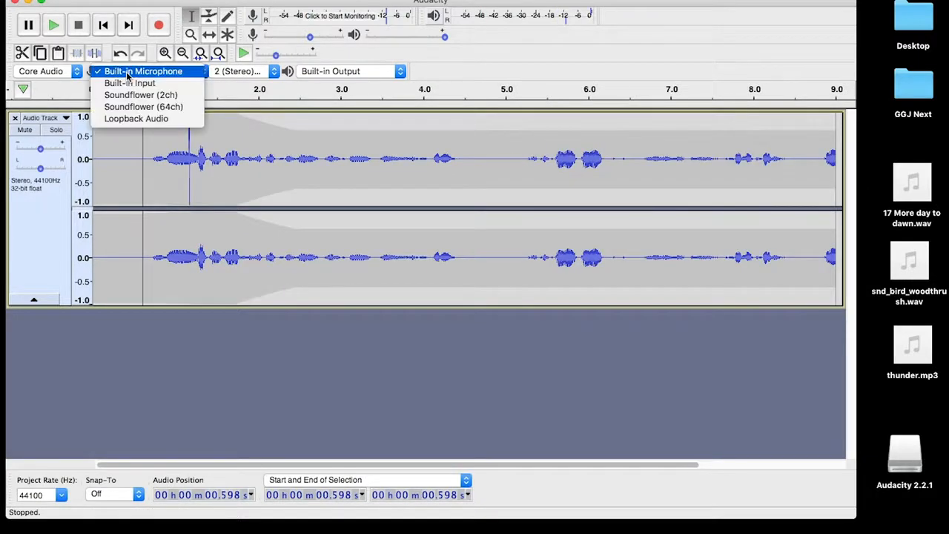
click(127, 159)
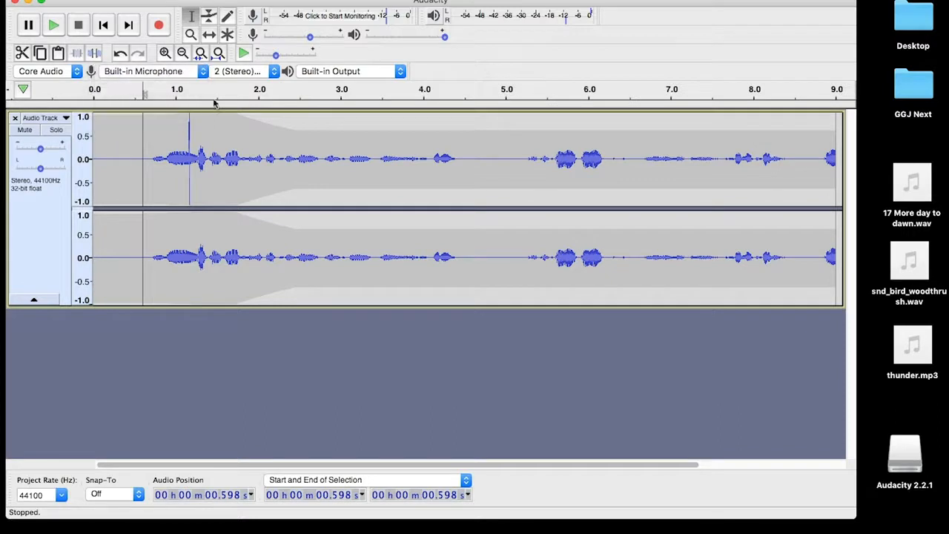
click(241, 72)
click(259, 109)
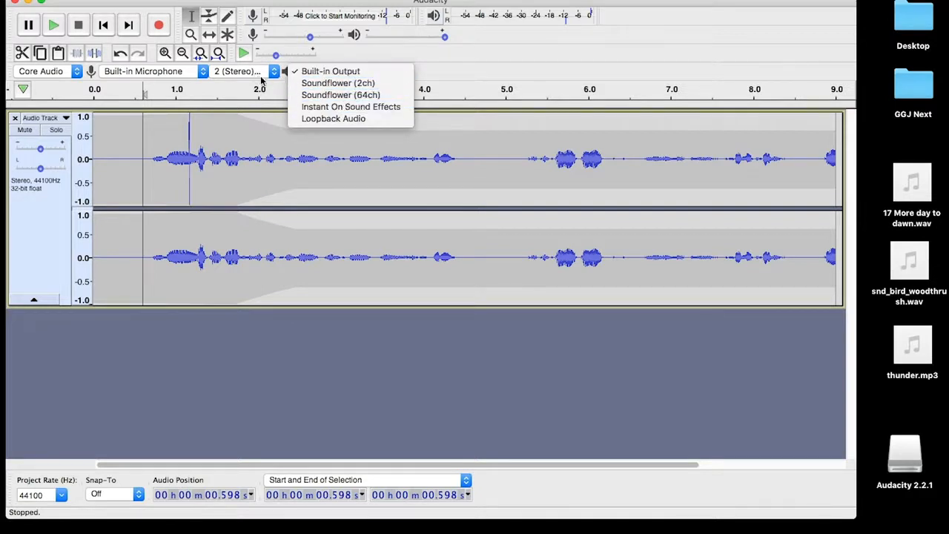
click(321, 150)
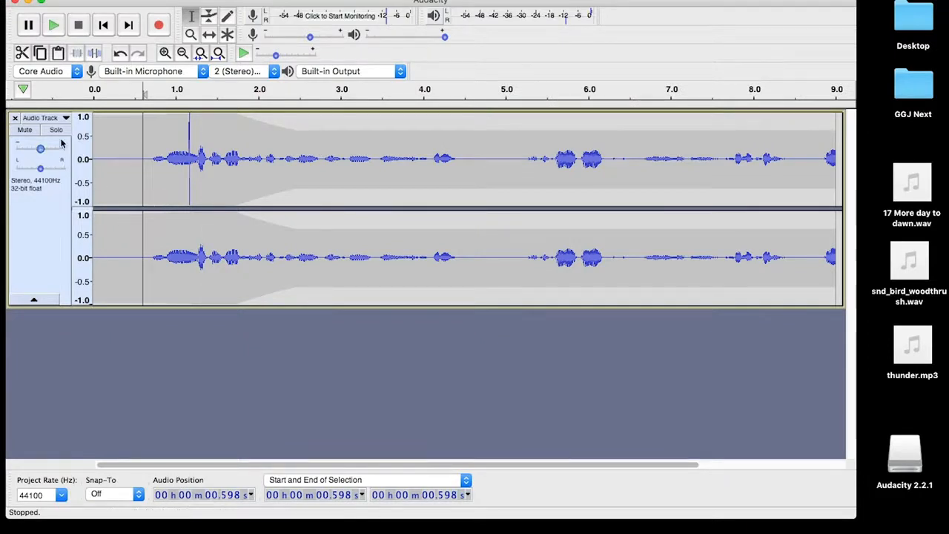
click(15, 118)
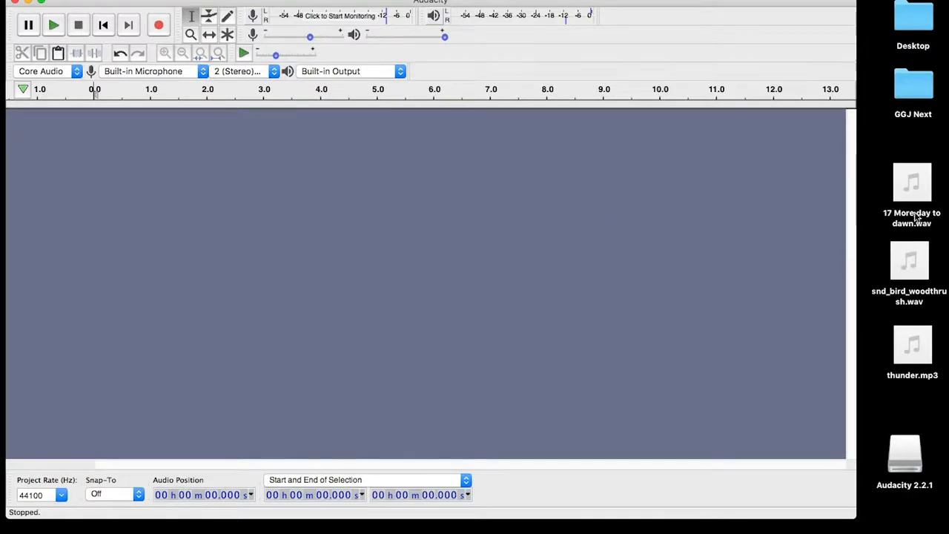
Drag '17 More day to dawn.wav' from the desktop into Audacity, choosing to copy the file
drag(935, 189, 443, 232)
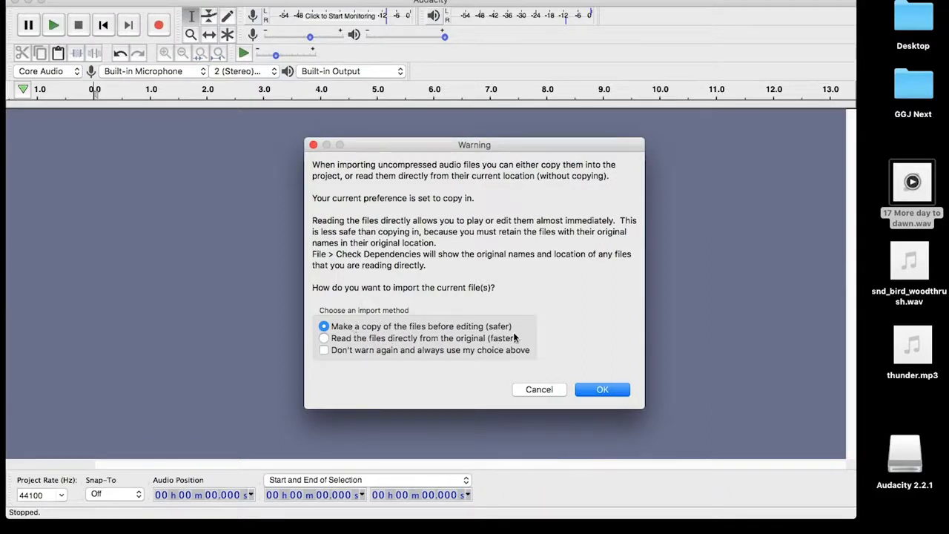
click(602, 391)
click(600, 389)
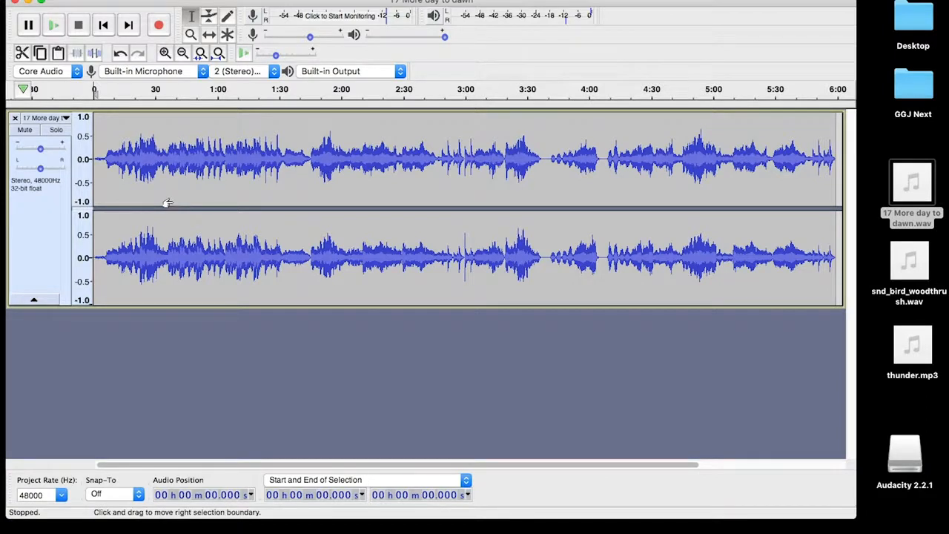
Save the project to the Desktop as 'project 1', accepting the project-file warning
key(super+s)
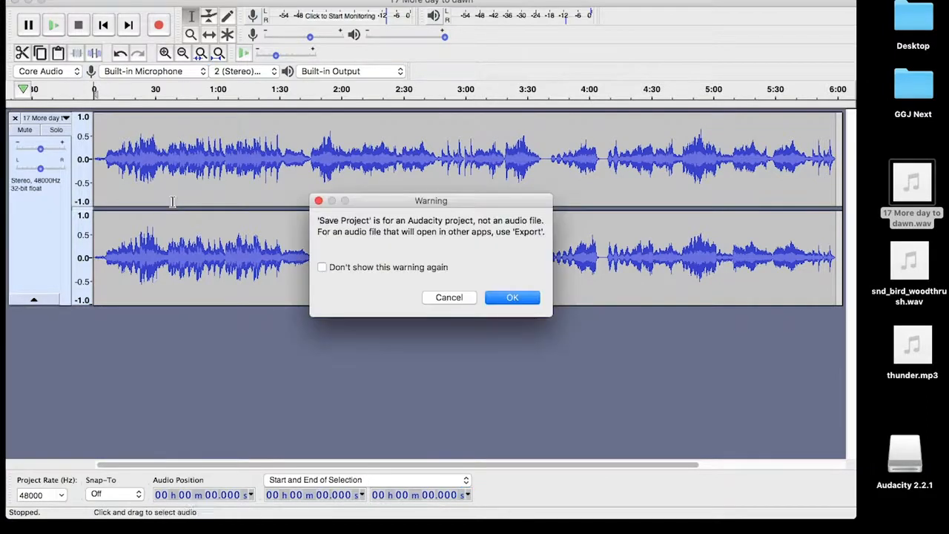
click(499, 296)
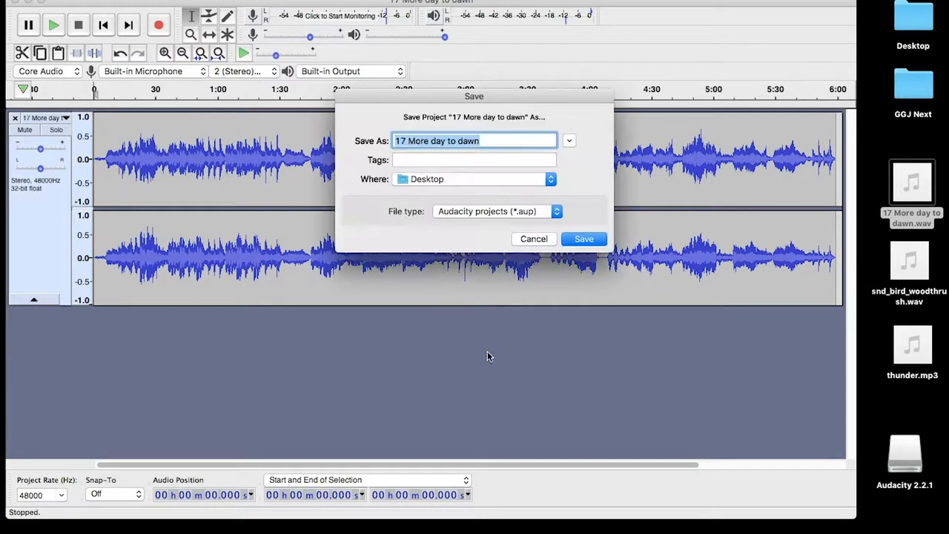
text(proj)
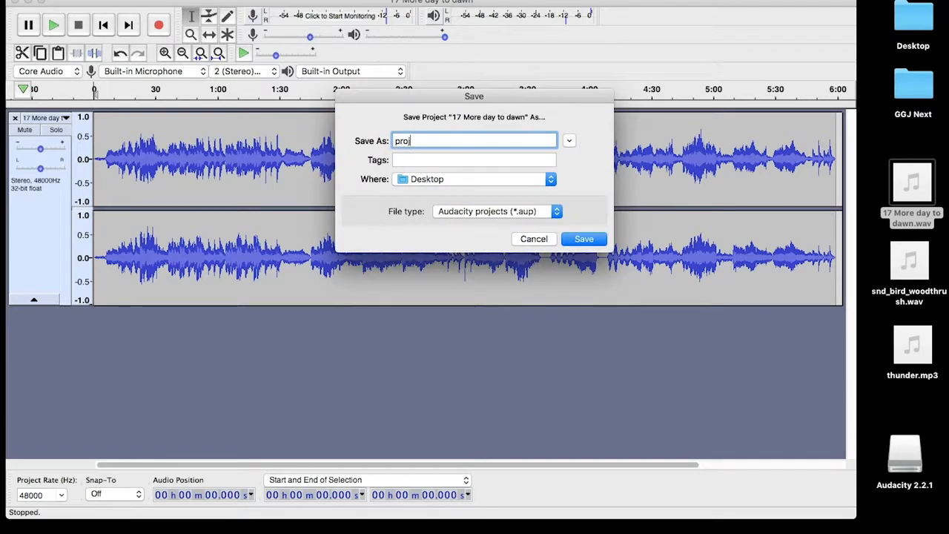
text(ect 1)
key(Return)
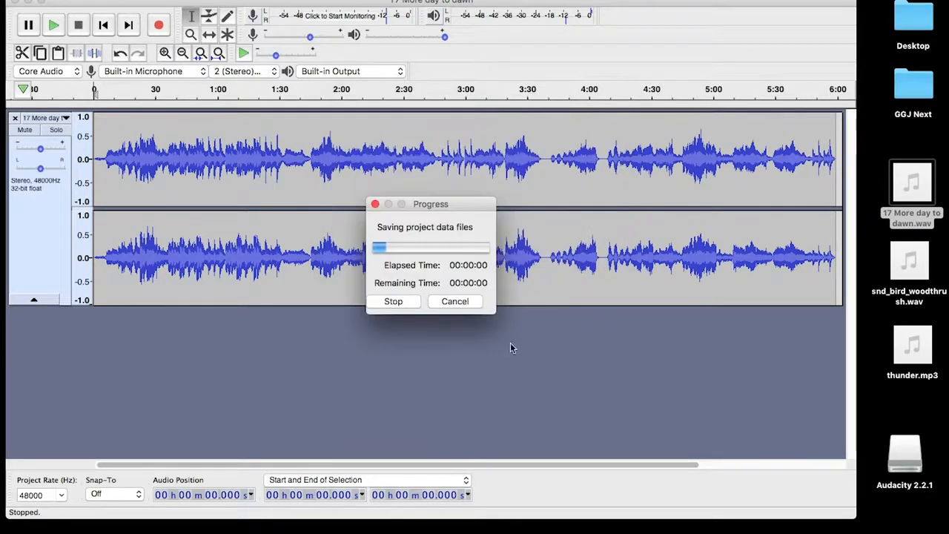
Hide Audacity so the new project files show on the desktop
click(873, 132)
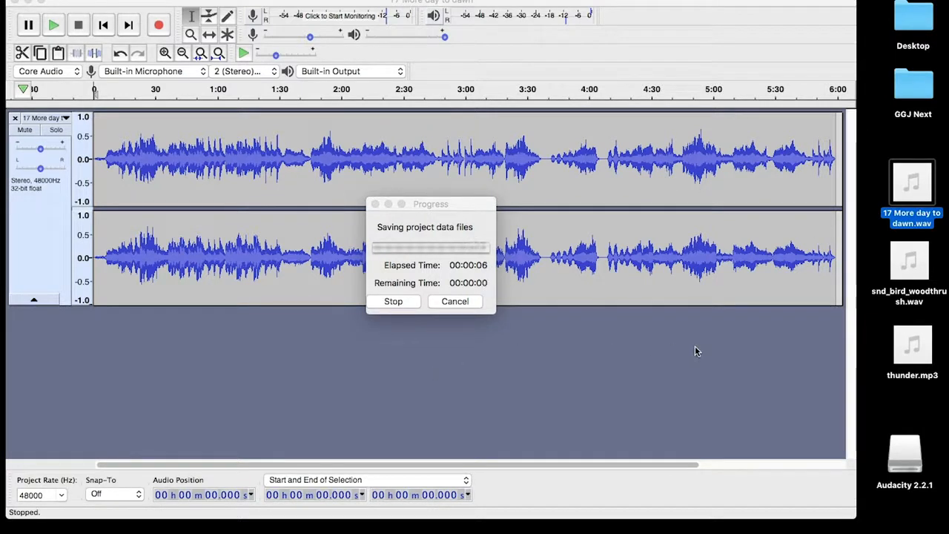
click(875, 414)
key(F11)
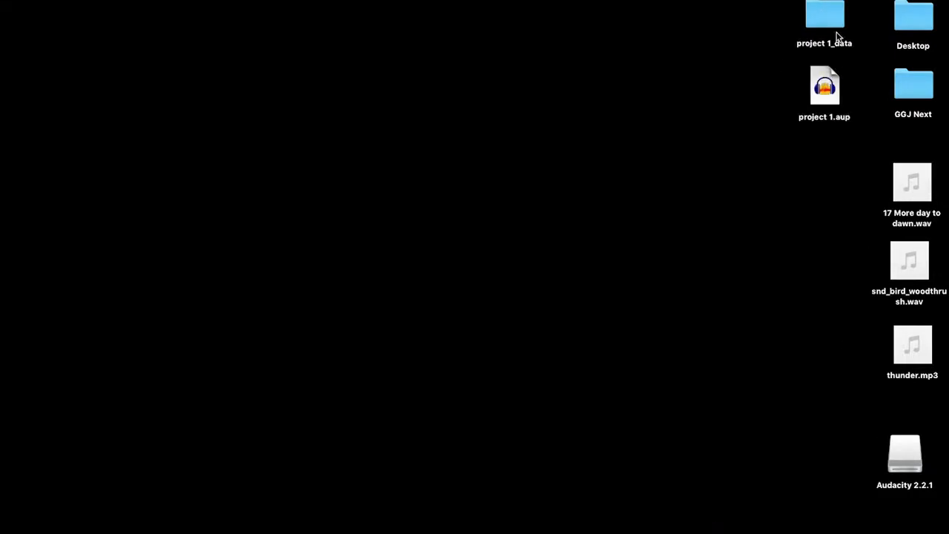
Open the project 1_data folder and expand e00 and d00 to view its .au files
drag(777, 7, 836, 137)
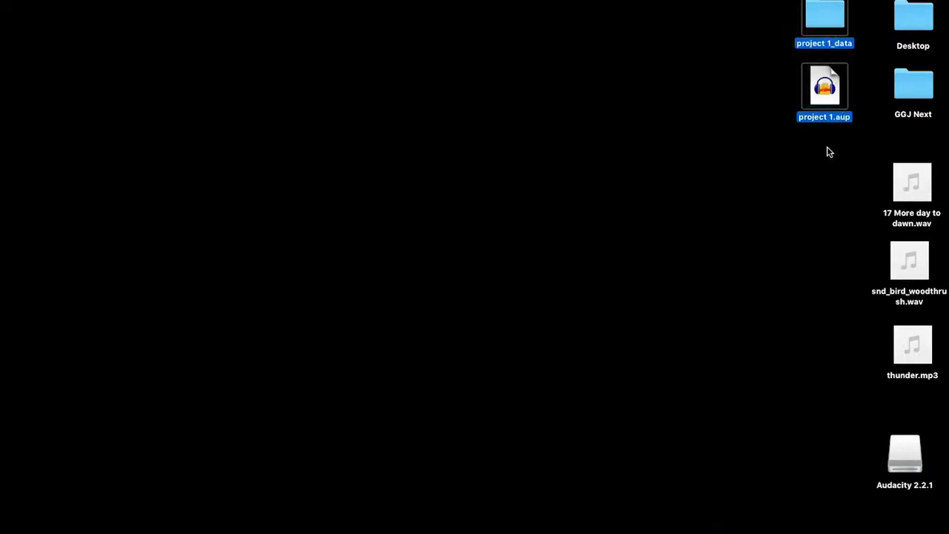
click(828, 152)
click(834, 92)
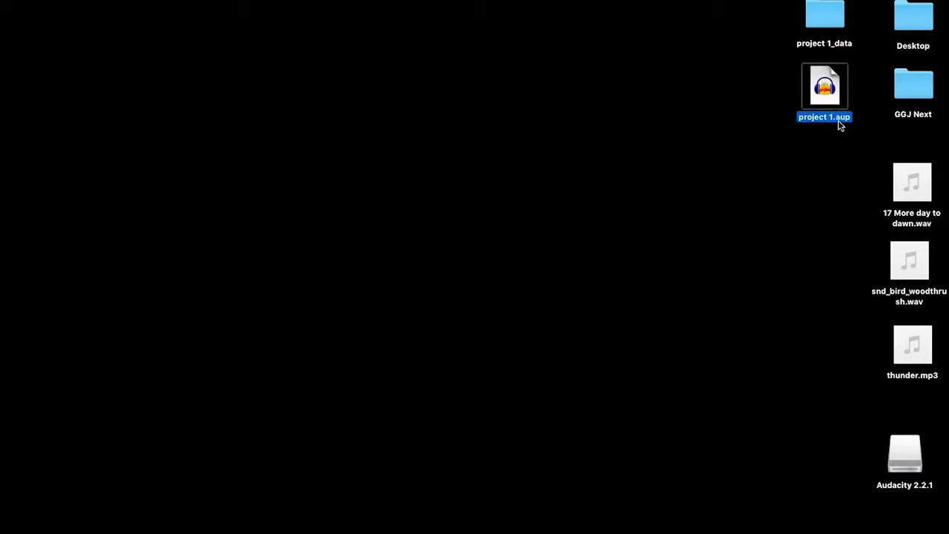
double_click(833, 16)
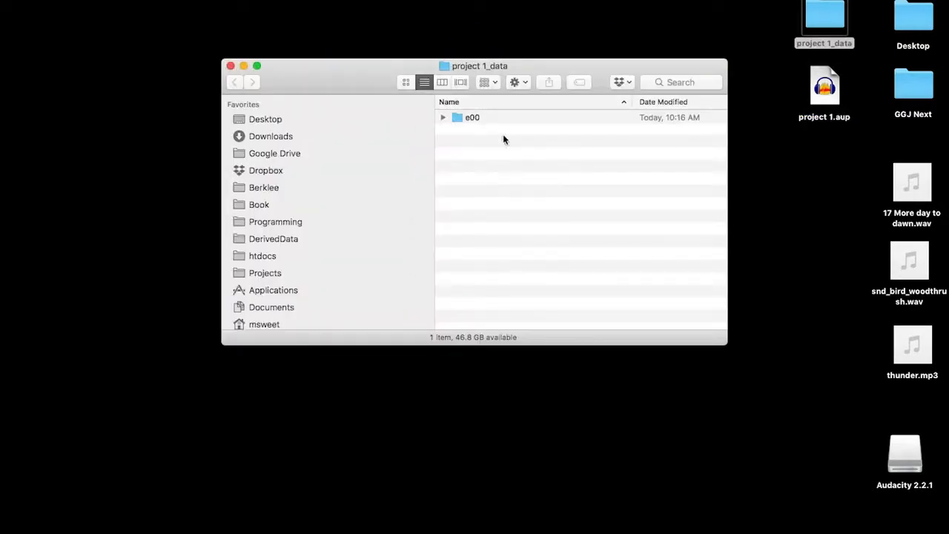
click(441, 118)
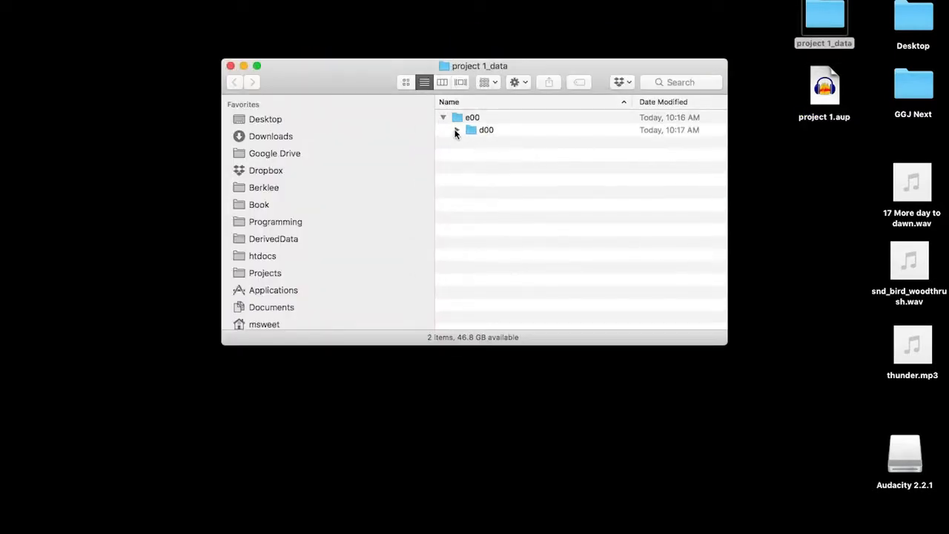
click(456, 130)
scroll(520, 248, down, 3)
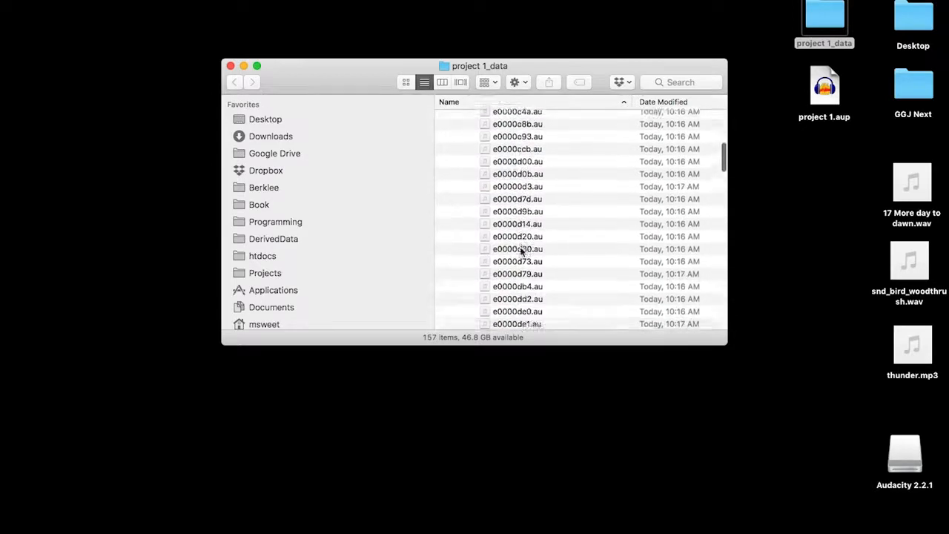
scroll(521, 251, up, 4)
click(444, 118)
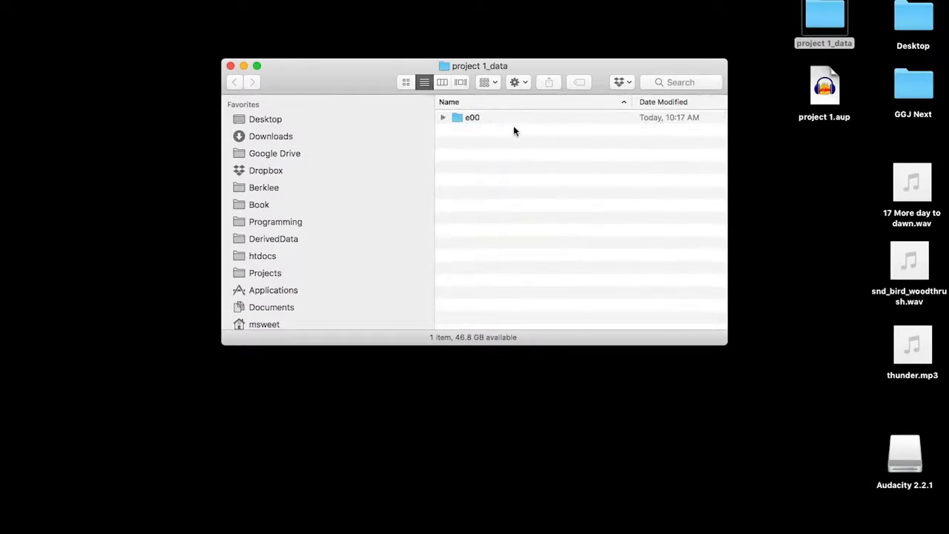
Close the project 1_data window and switch back to Audacity
click(230, 65)
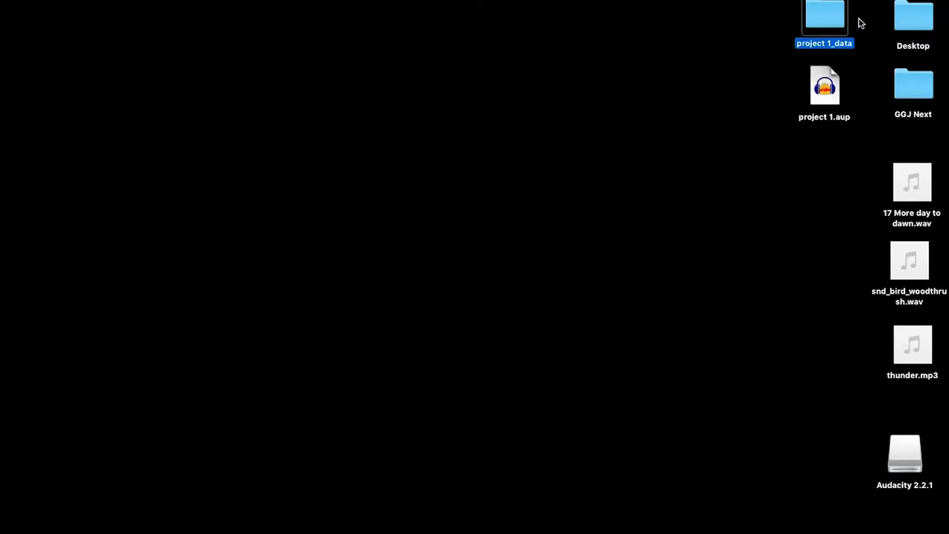
drag(858, 22, 813, 135)
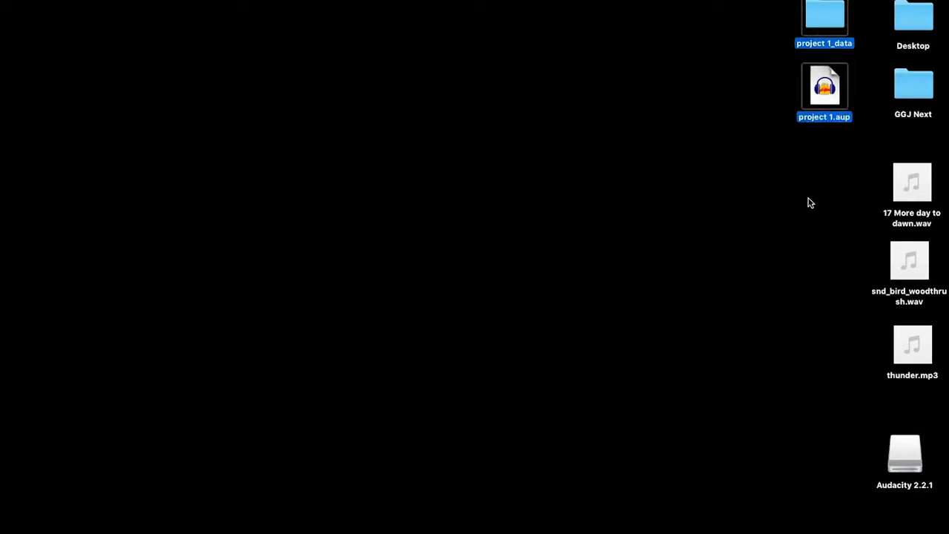
key(super+Tab)
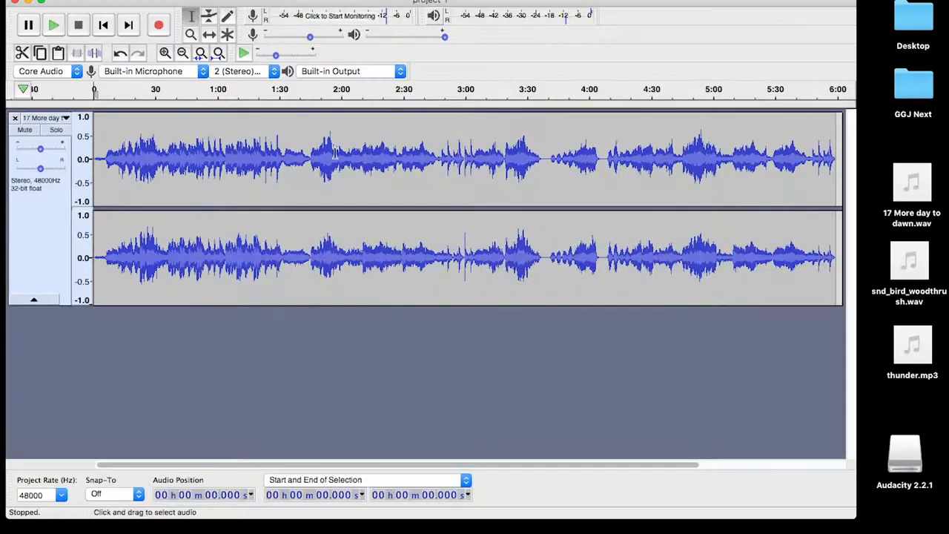
Play the song briefly from about 5 seconds in, then drag thunder.mp3 in as a new track
click(105, 169)
key(space)
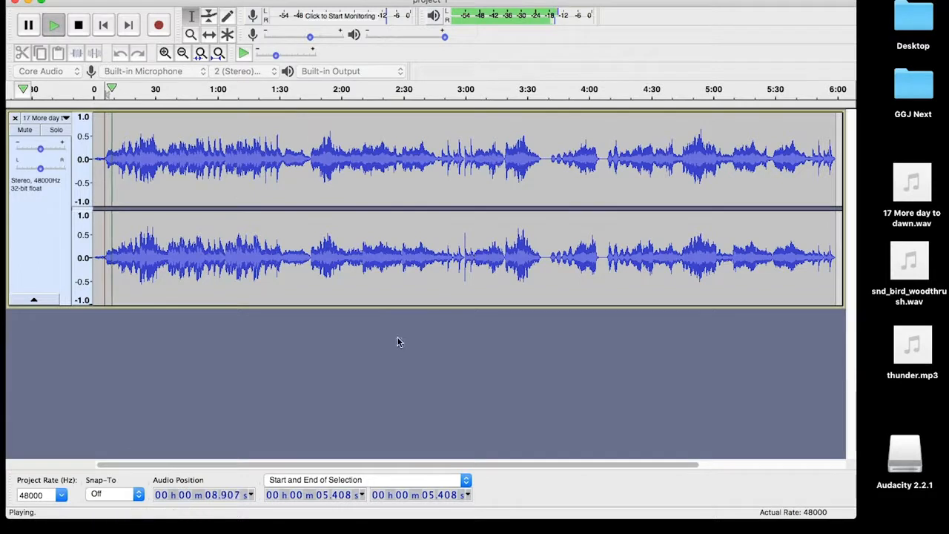
key(space)
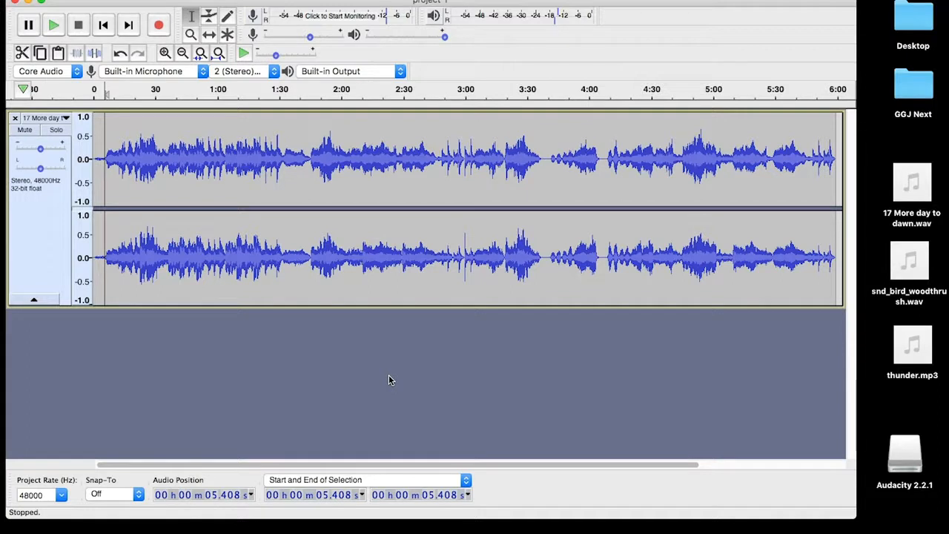
mouse_move(915, 338)
drag(918, 337, 533, 376)
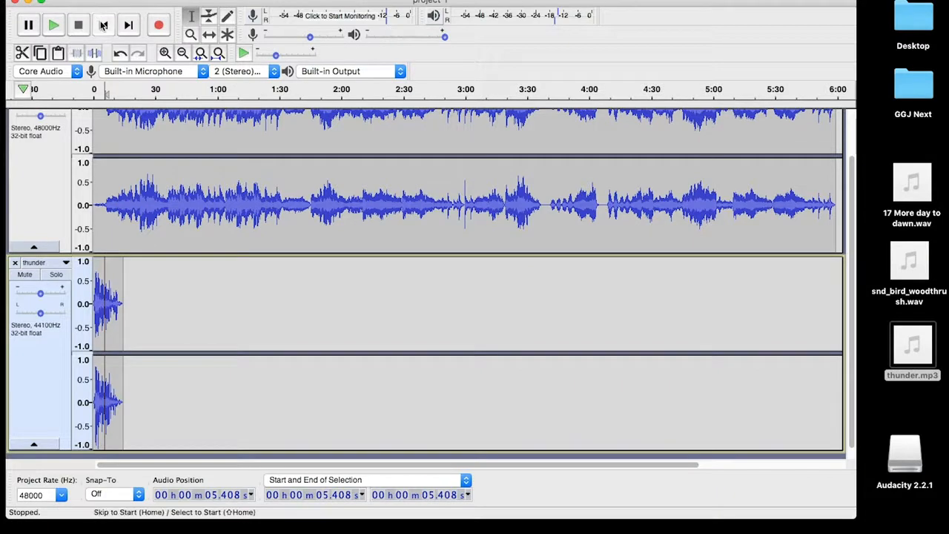
Play the song and thunder together from the start, stop, then select all tracks
click(103, 25)
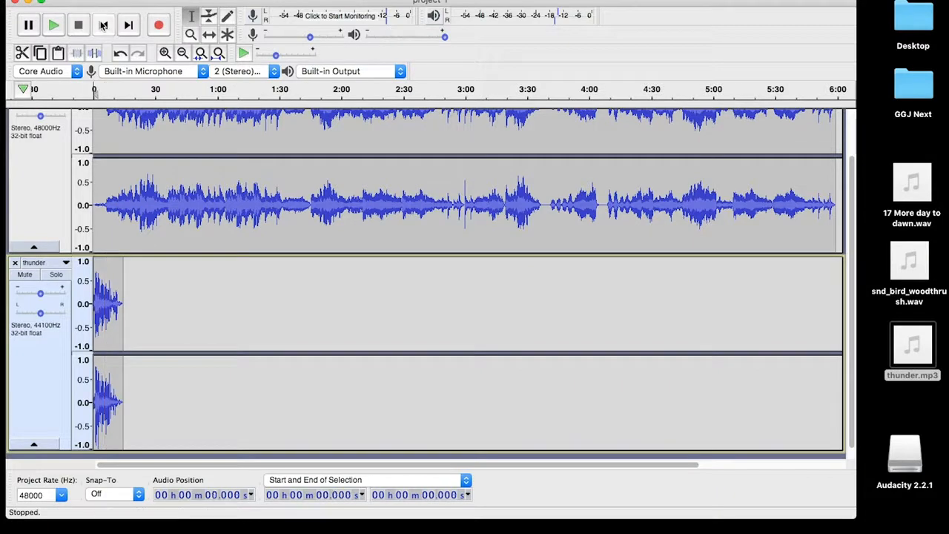
click(54, 26)
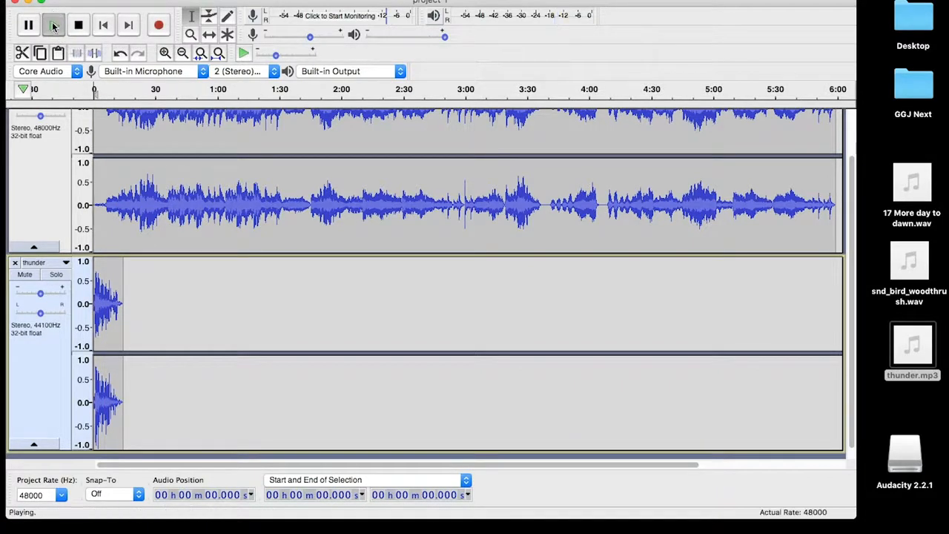
scroll(145, 283, up, 2)
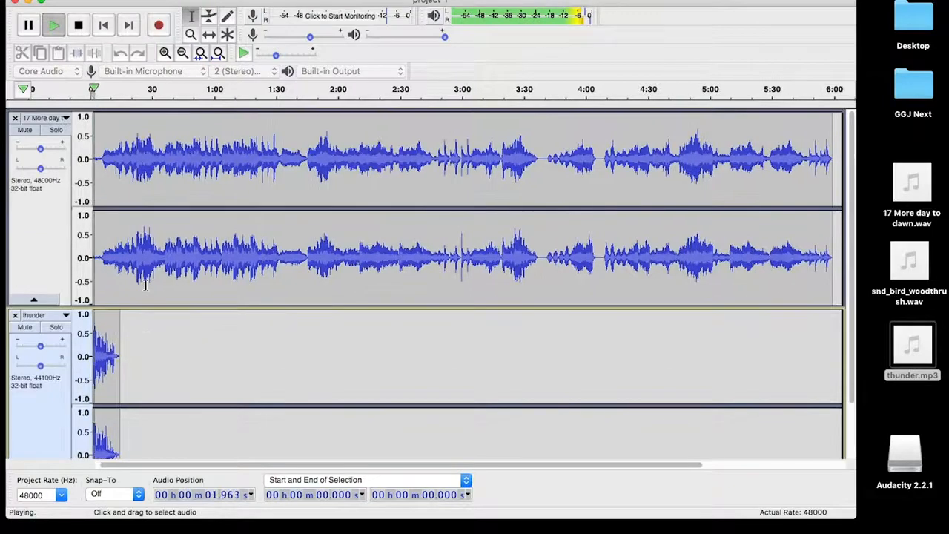
scroll(145, 285, down, 1)
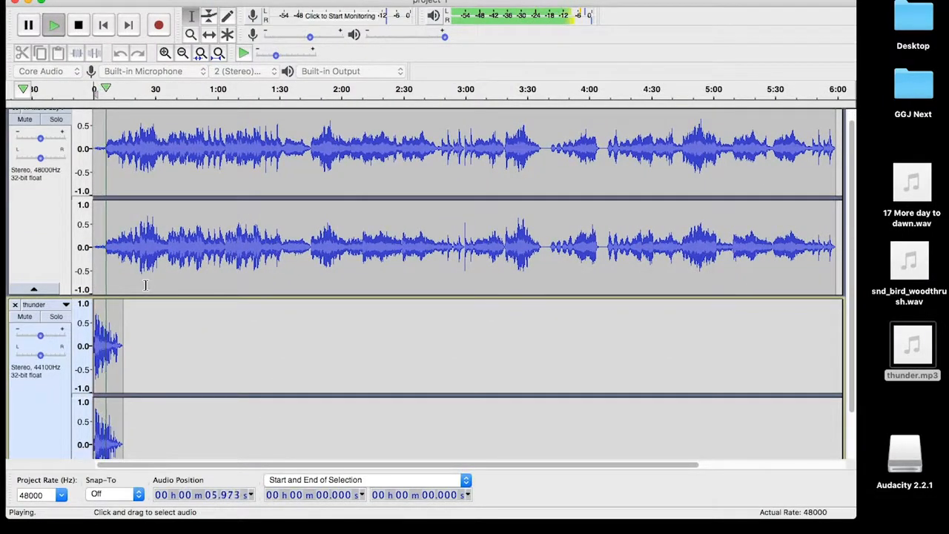
click(78, 32)
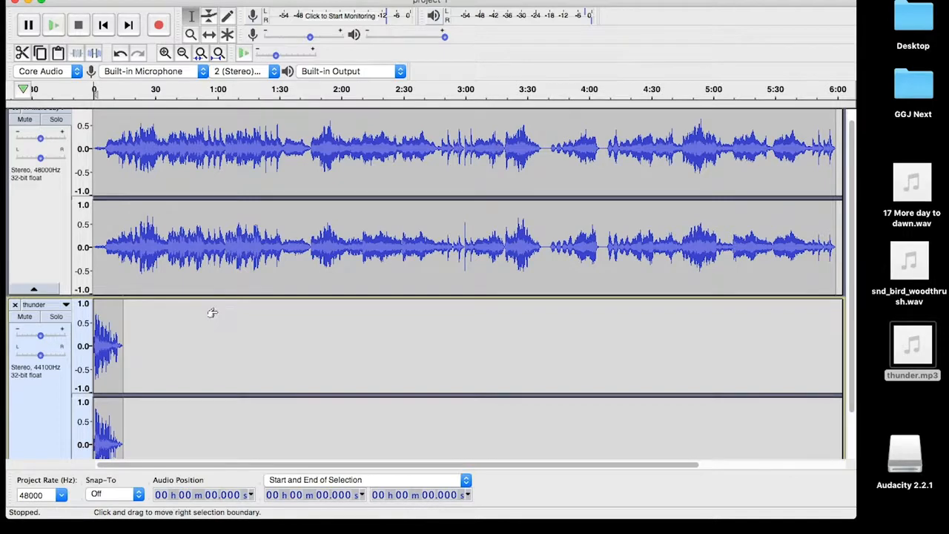
key(super+a)
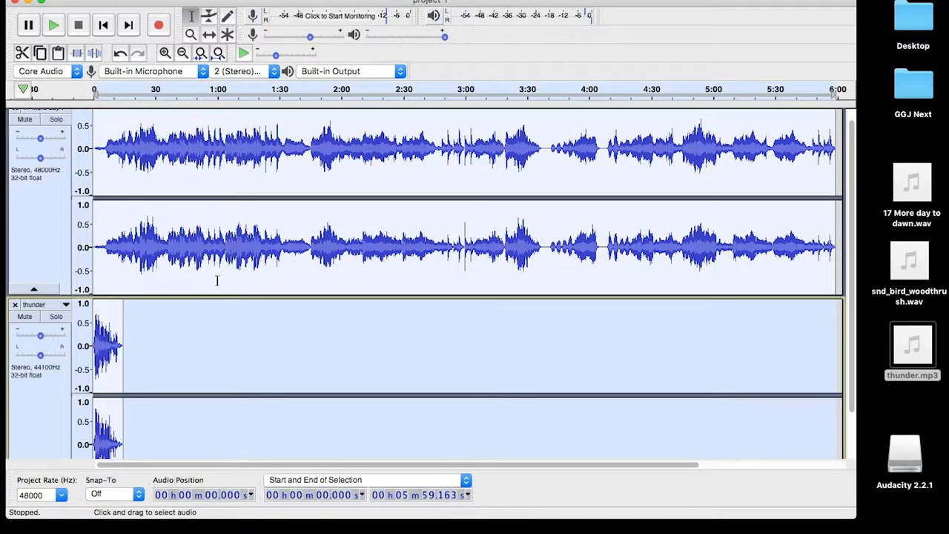
Look through the Edit and Select menus, then choose File > Export > Export as WAV
click(124, 0)
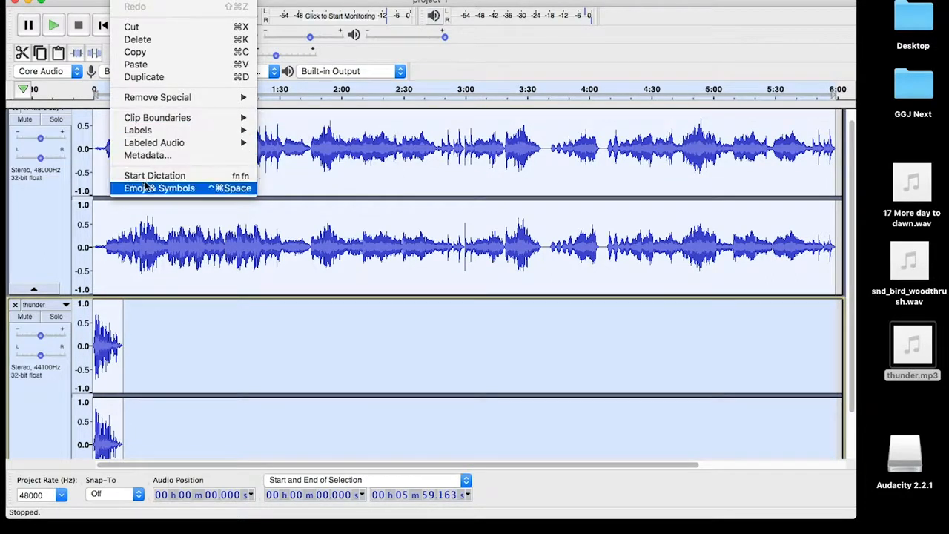
click(125, 0)
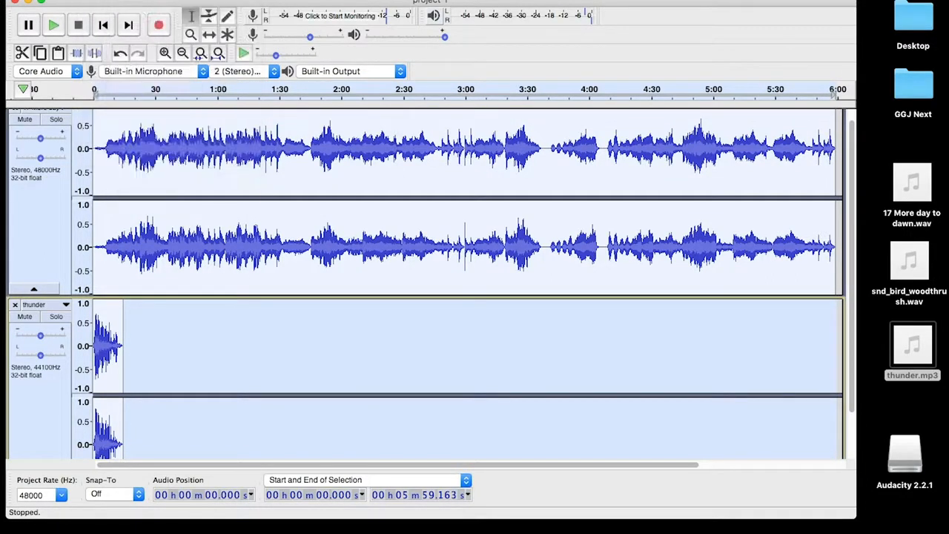
click(178, 0)
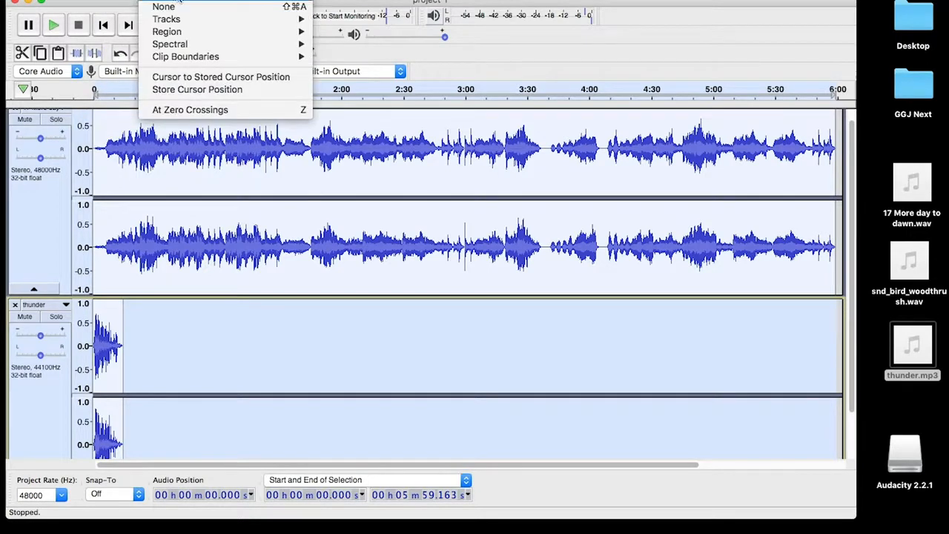
mouse_move(100, 0)
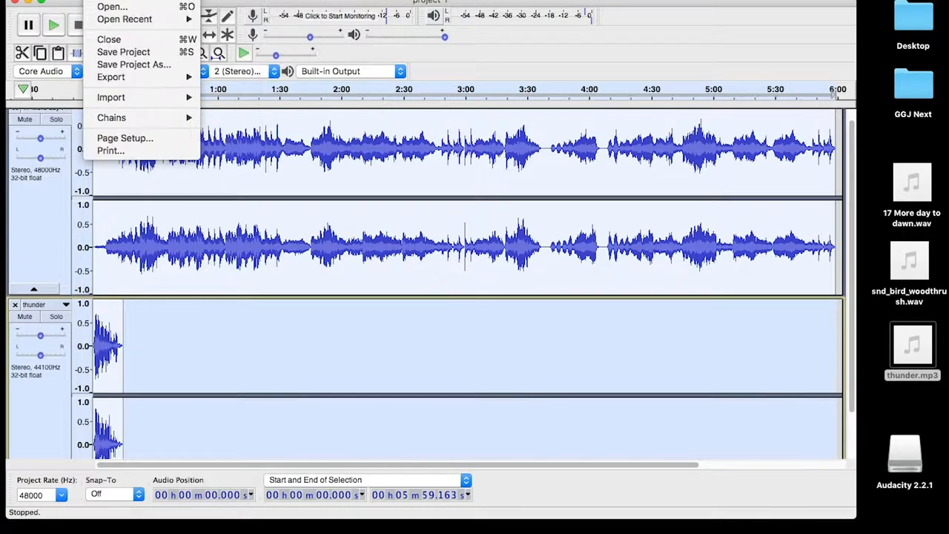
mouse_move(180, 79)
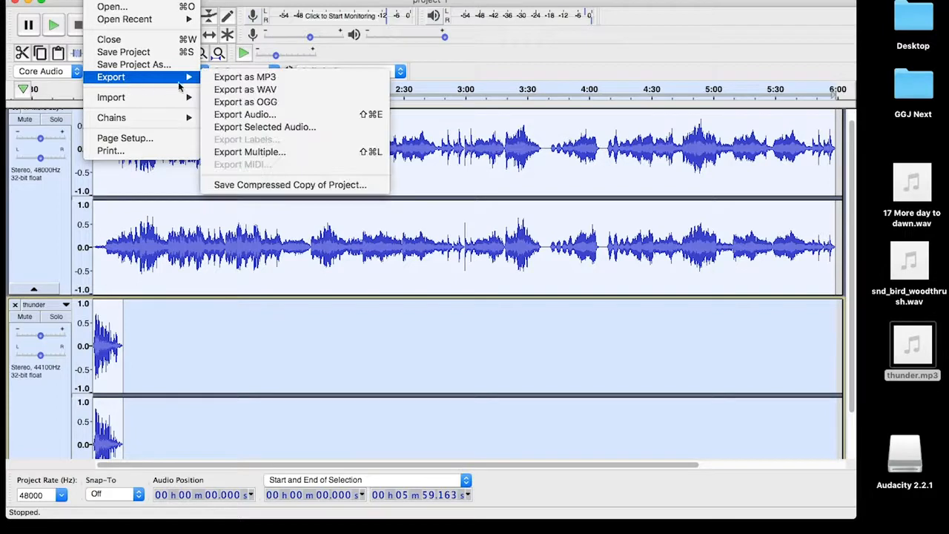
click(253, 89)
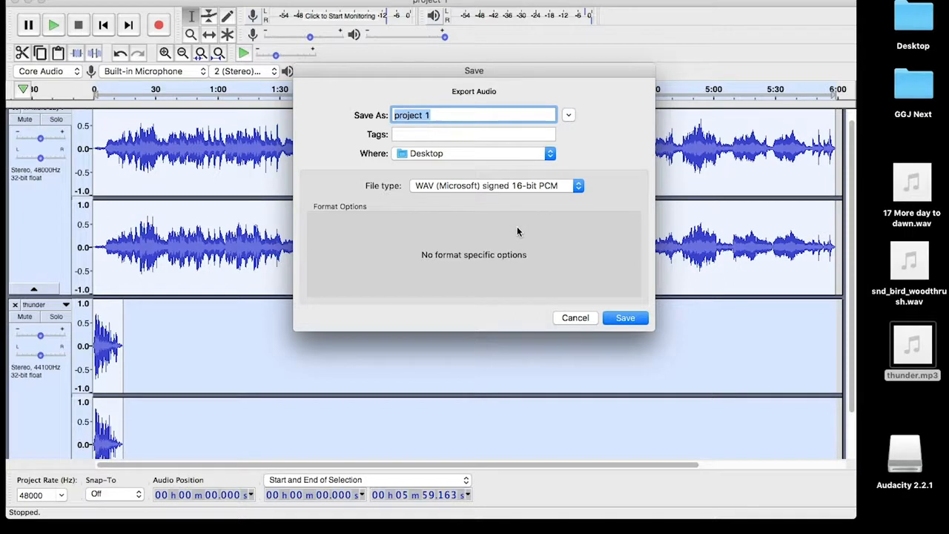
Export as 'music_with_thunder' on the Desktop, accepting the stereo mixdown and metadata prompts
text(music)
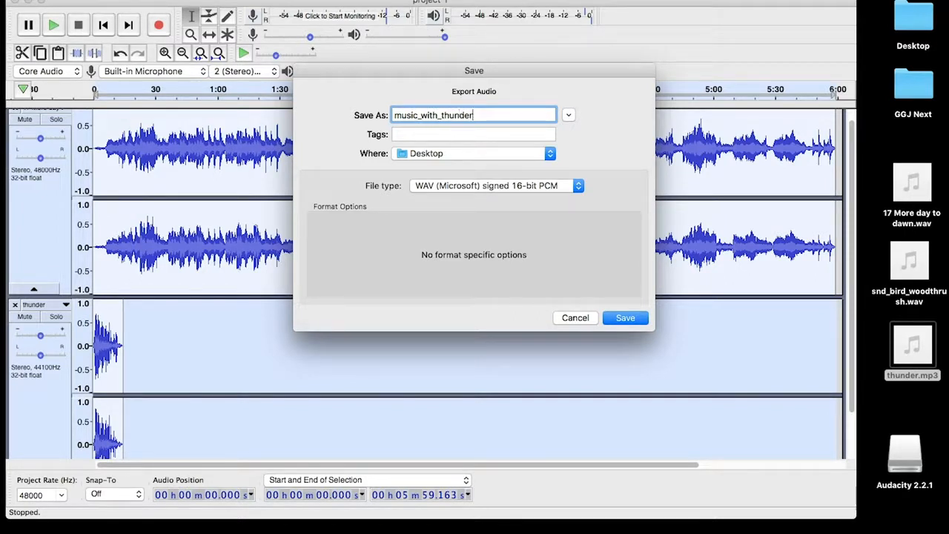
text(_with_thunder)
key(Return)
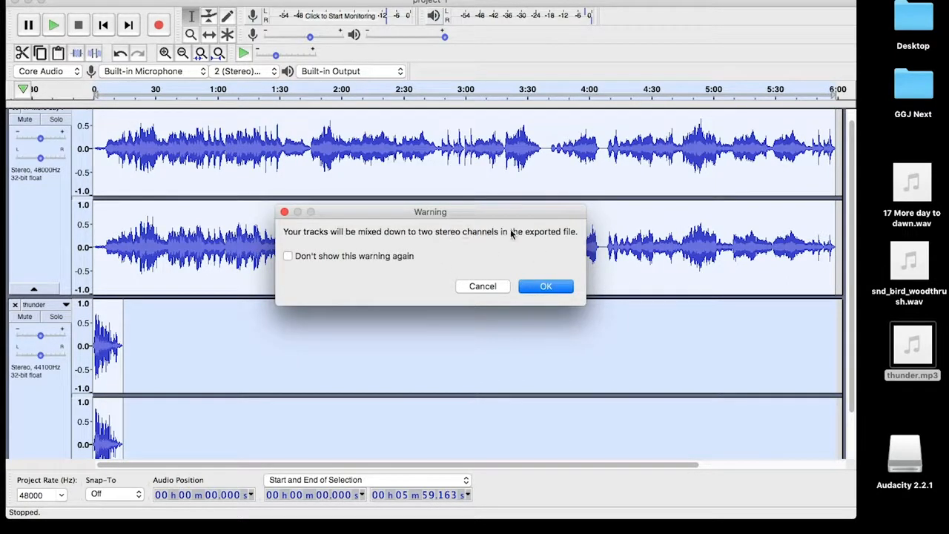
click(546, 287)
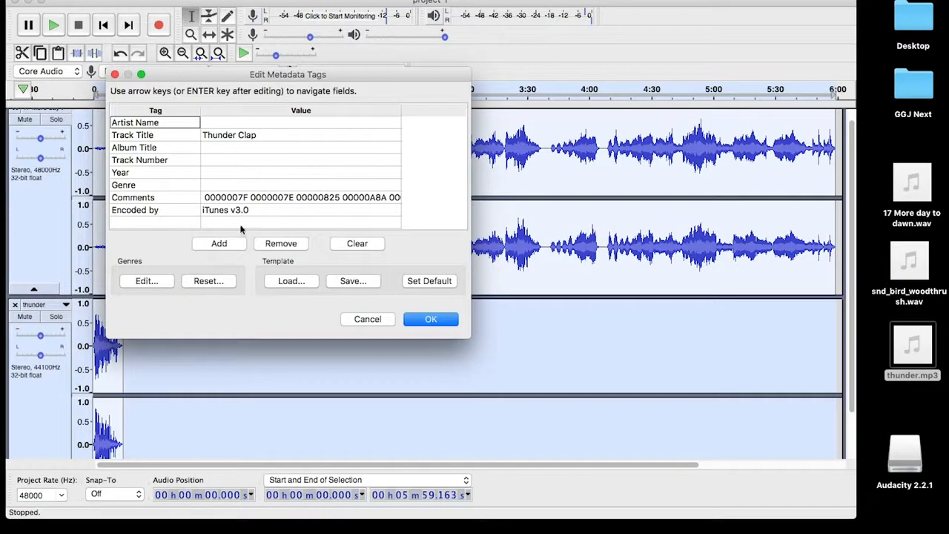
click(420, 319)
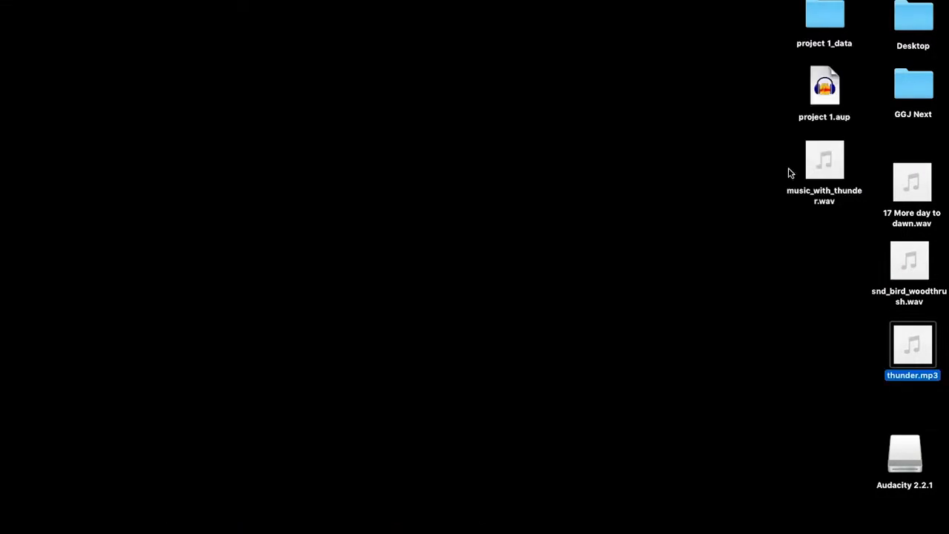
Preview music_with_thunder.wav on the desktop, then advance the slideshow to the next slide
drag(785, 62, 845, 28)
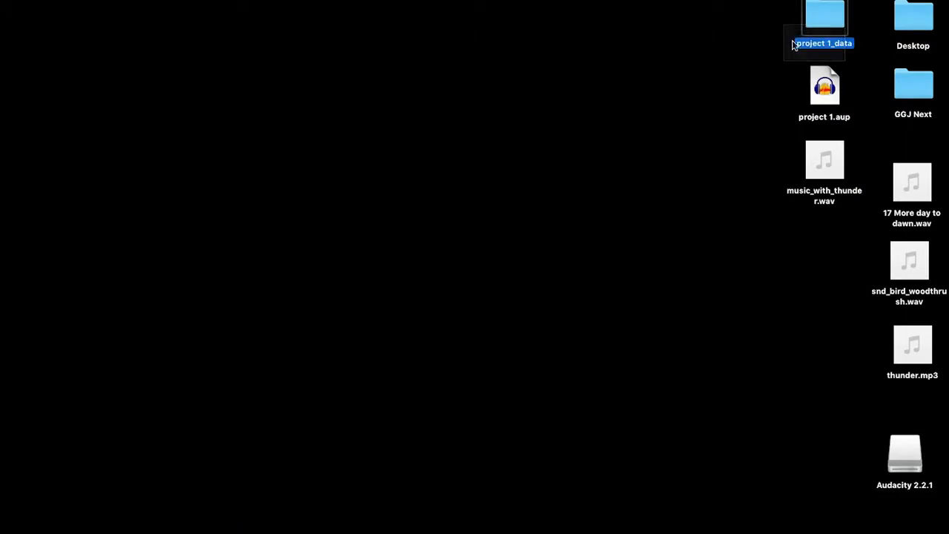
drag(772, 33, 825, 86)
click(786, 168)
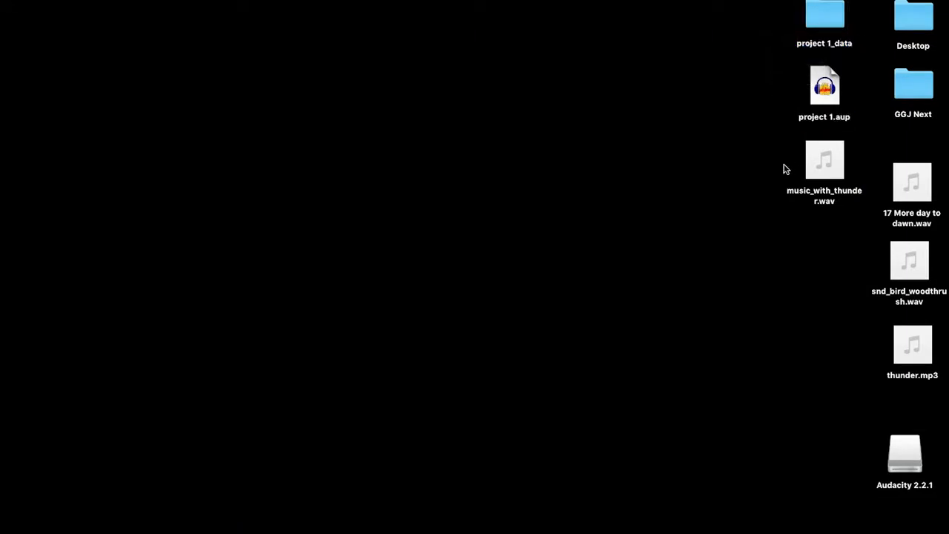
click(826, 175)
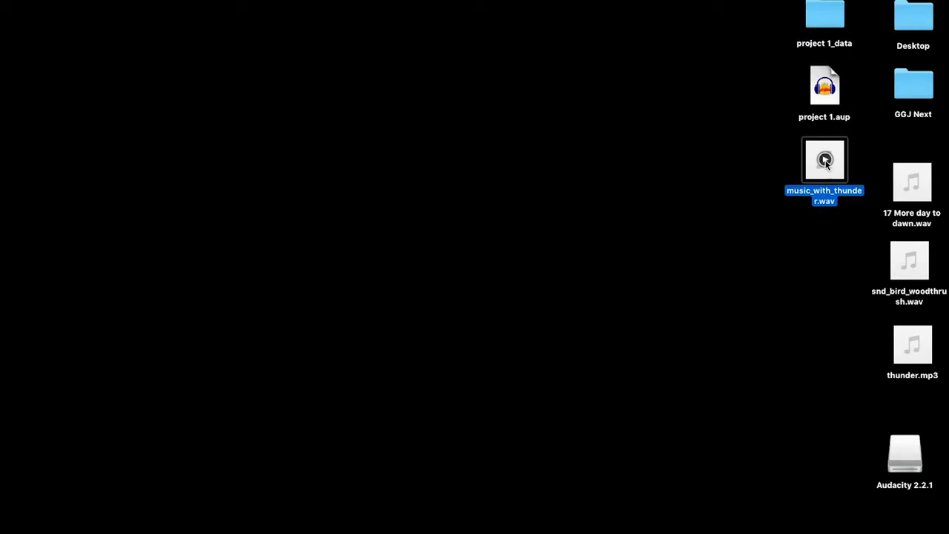
click(826, 160)
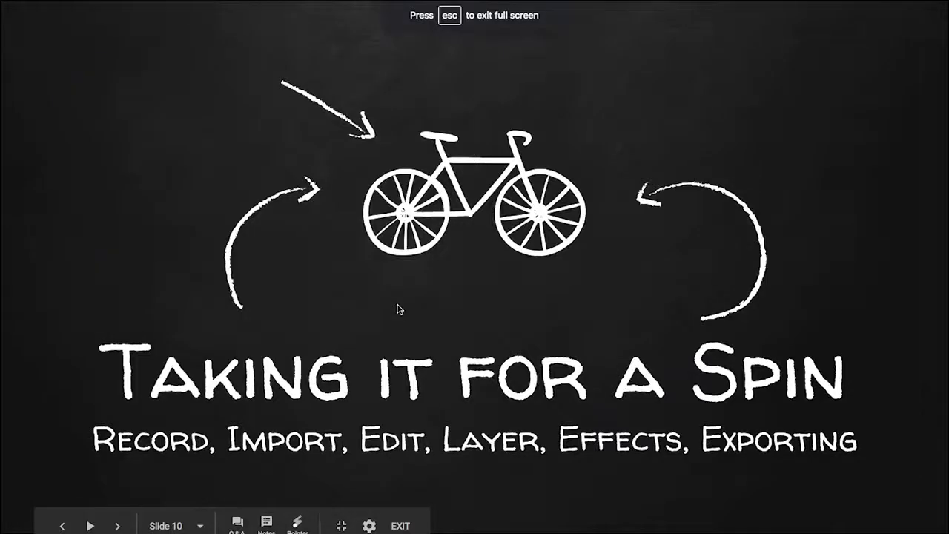
key(Right)
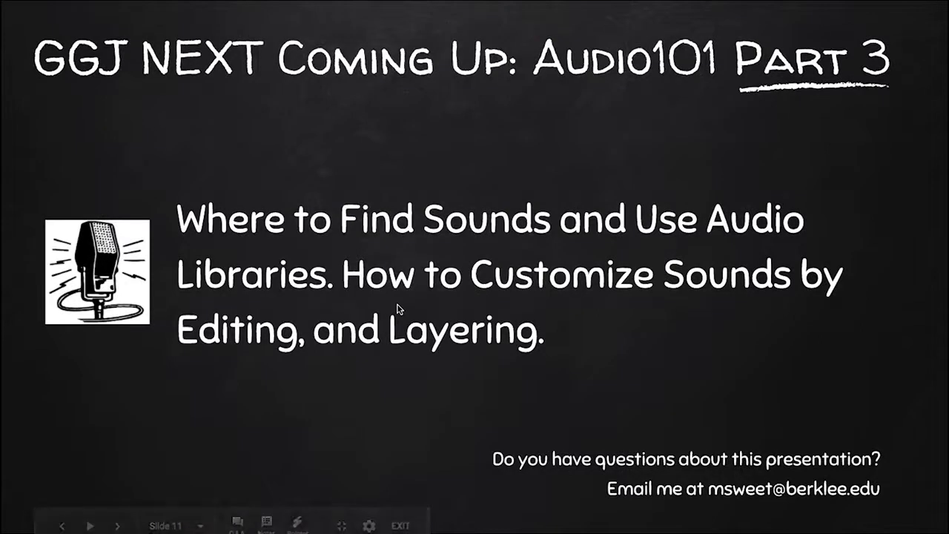